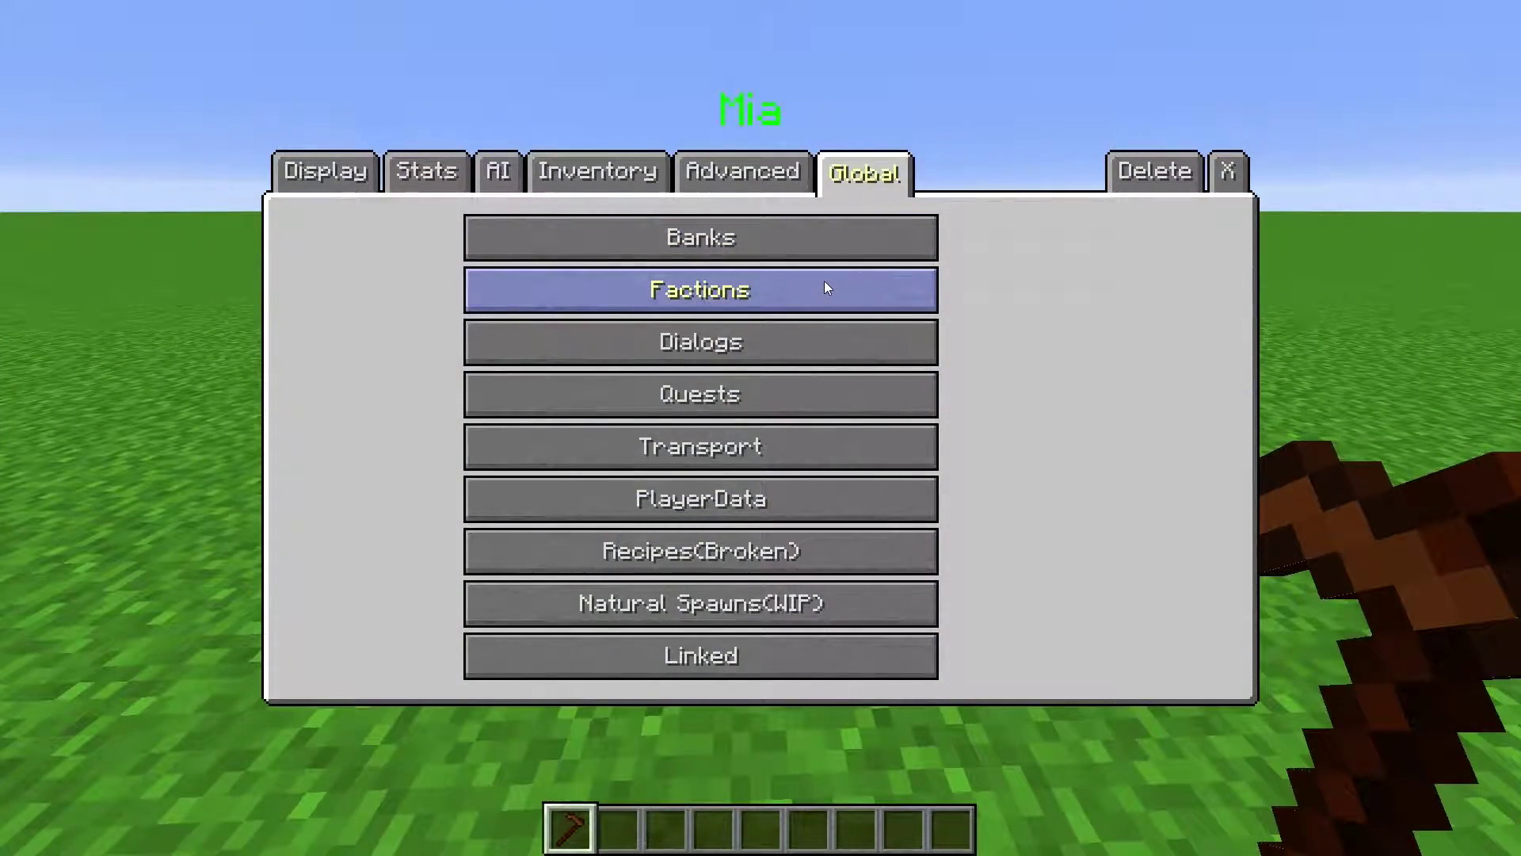
# Step: Open the global factions list and review the settings of the Aggressive, Friendly and Neutral factions
pyautogui.click(826, 283)
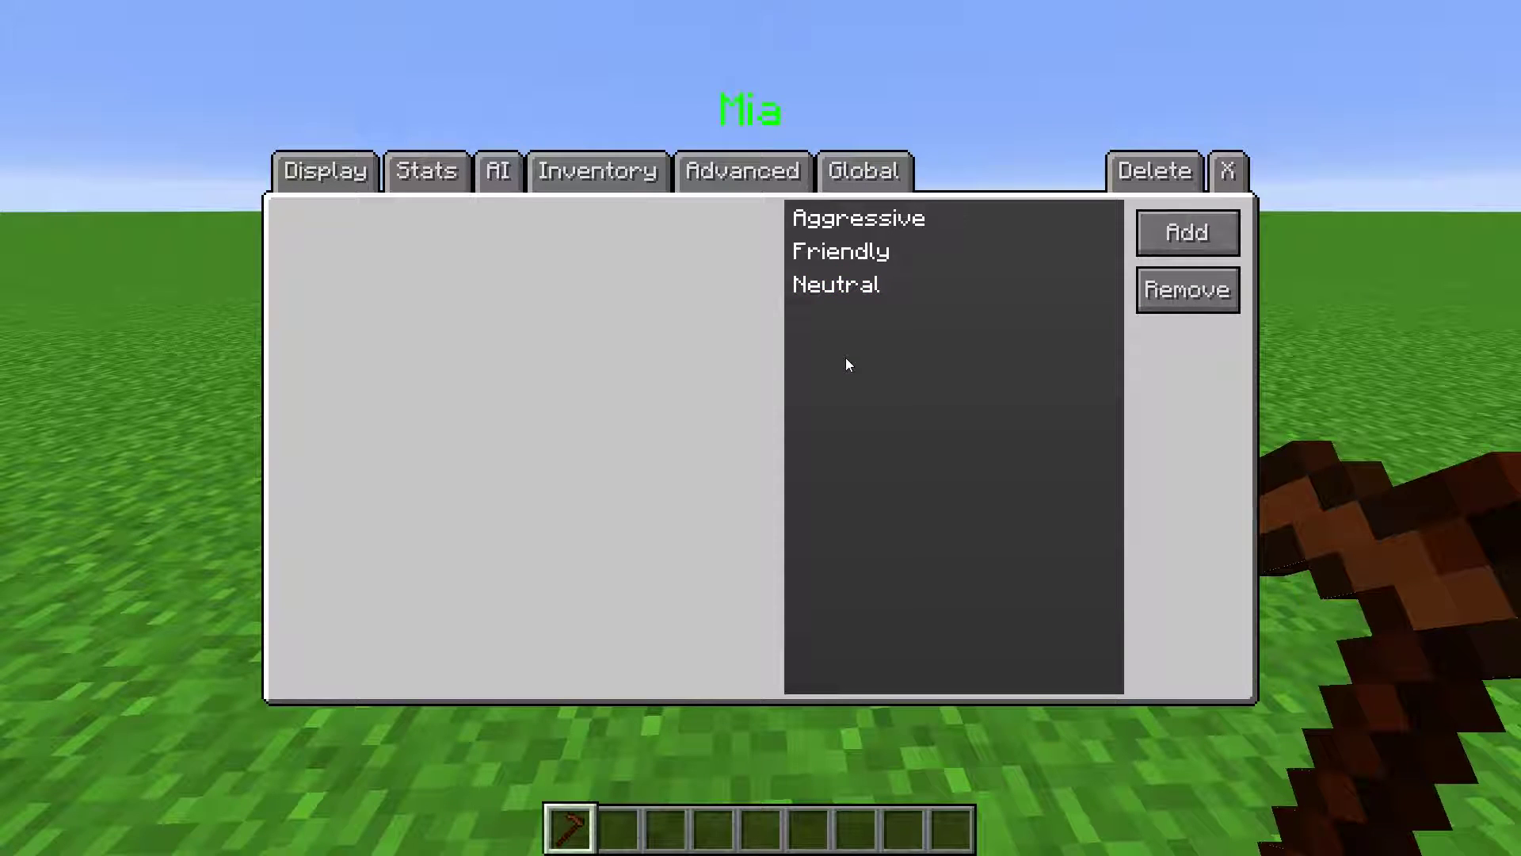
pyautogui.click(824, 287)
pyautogui.click(840, 227)
pyautogui.click(839, 250)
pyautogui.click(839, 284)
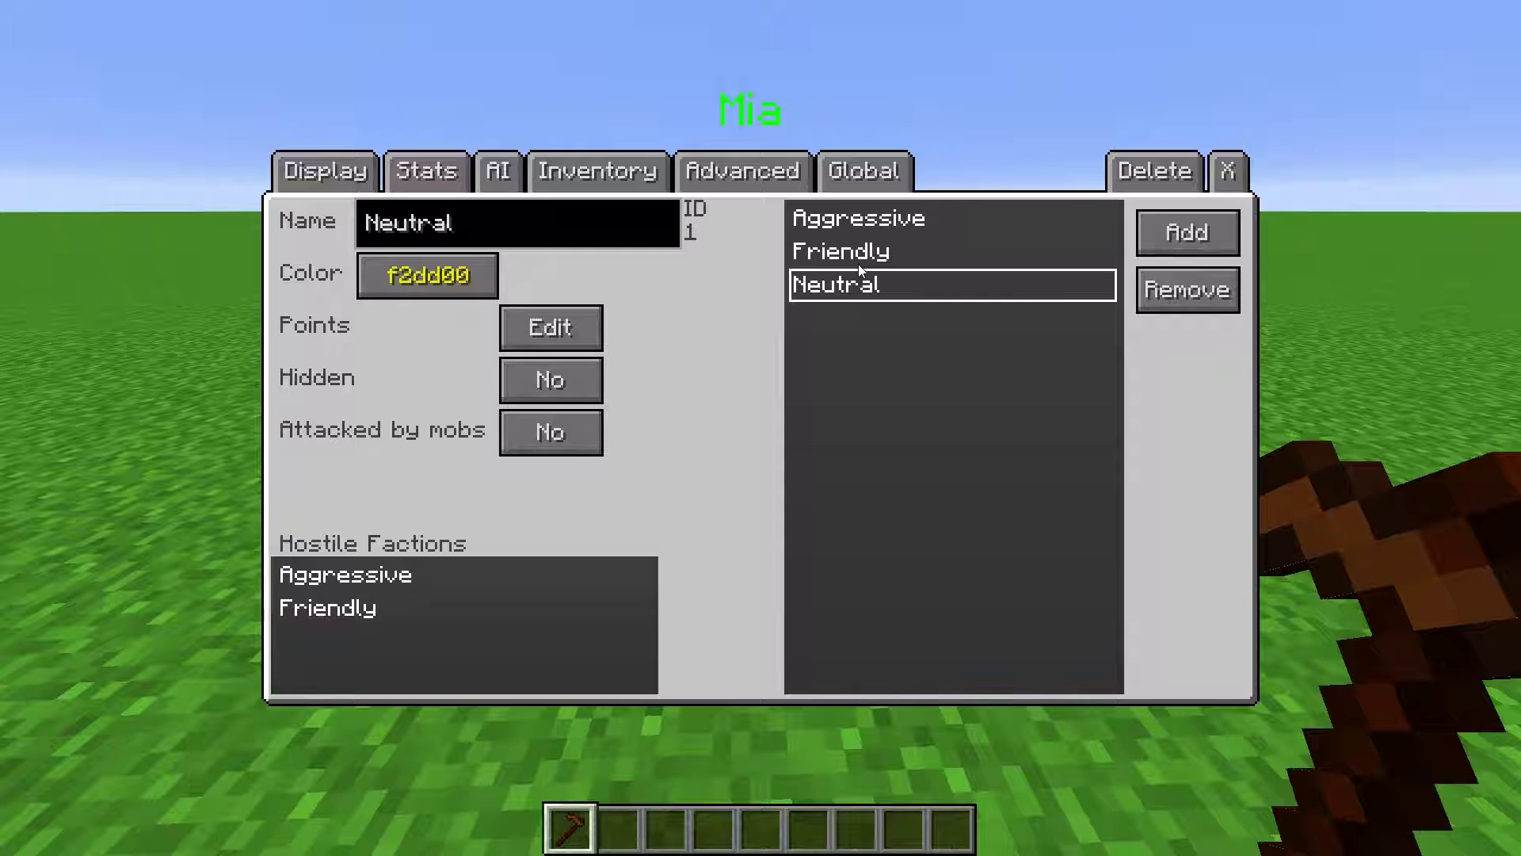
# Step: Add a faction and name it New Faction
pyautogui.click(1168, 230)
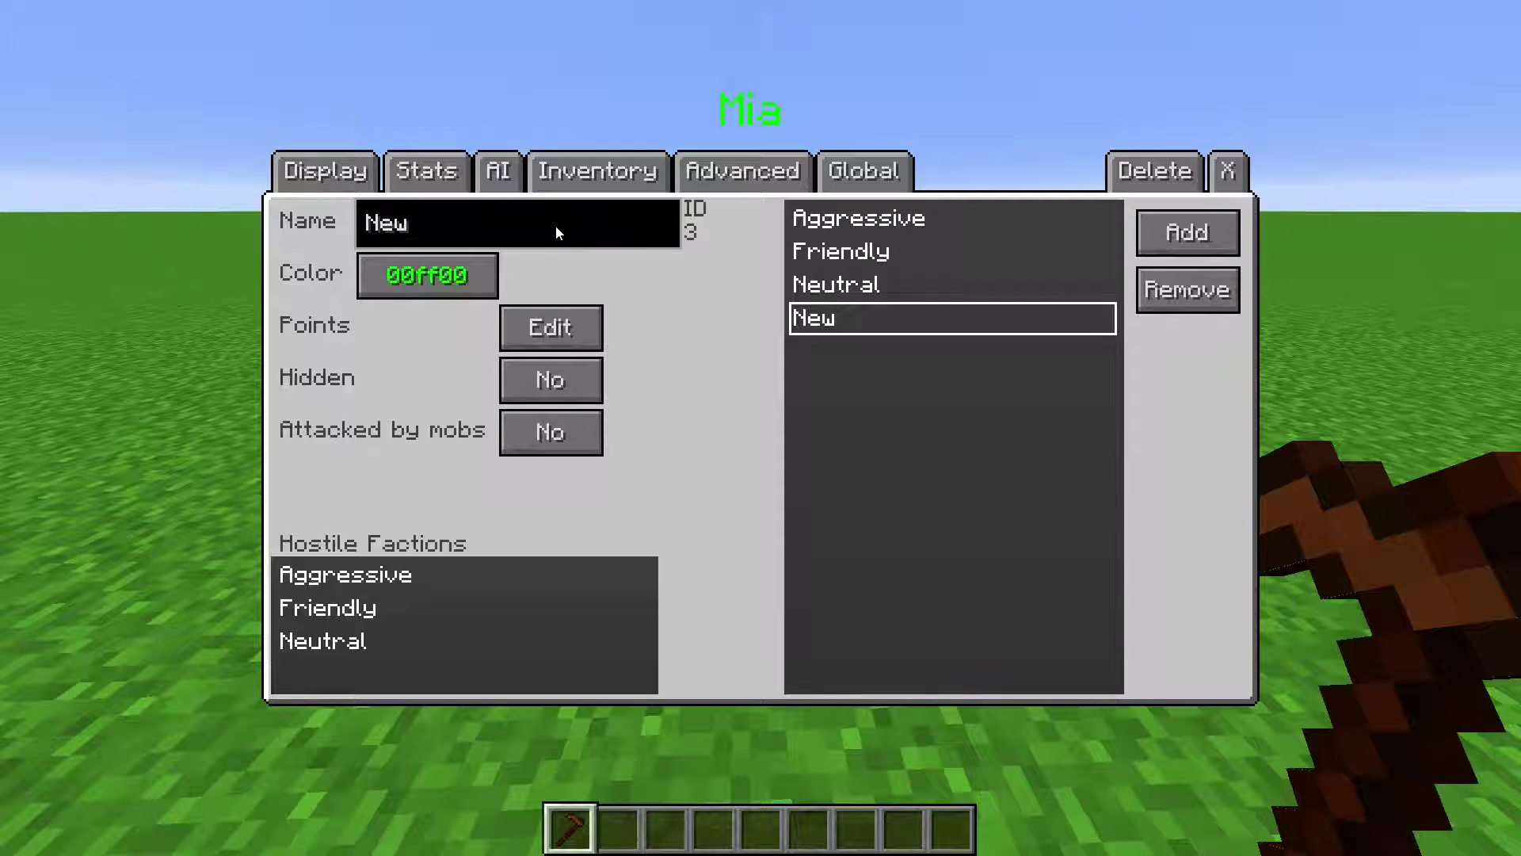
pyautogui.press('BackSpace')
pyautogui.press('BackSpace')
pyautogui.press('BackSpace')
pyautogui.write('New Faction')
# Step: Try several colours for New Faction and accept the cyan 13b9cc
pyautogui.click(439, 284)
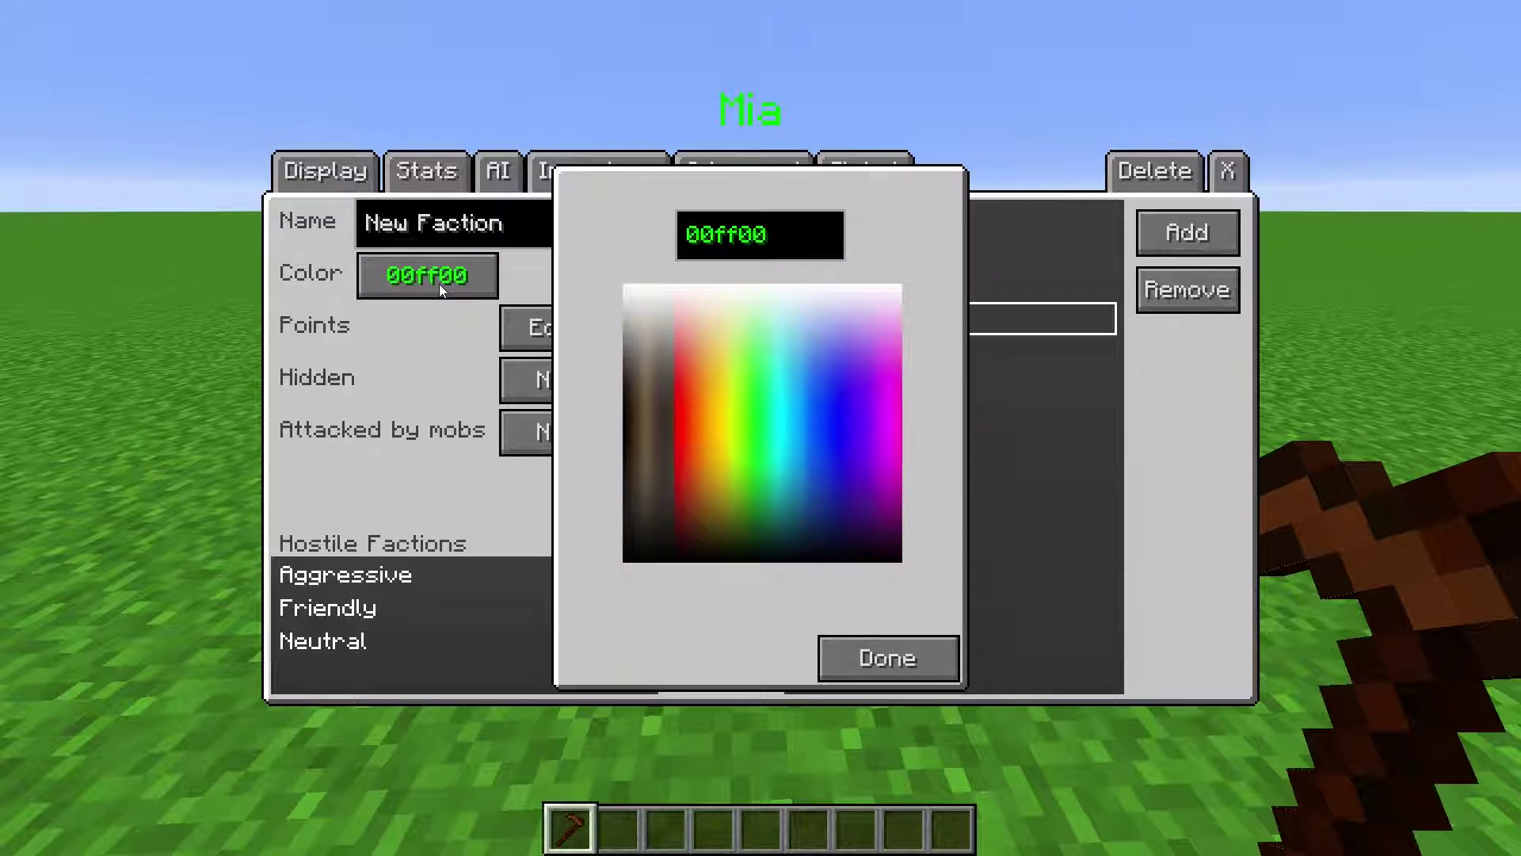
pyautogui.click(720, 399)
pyautogui.click(811, 507)
pyautogui.click(836, 389)
pyautogui.click(710, 380)
pyautogui.click(767, 444)
pyautogui.click(688, 416)
pyautogui.click(759, 414)
pyautogui.click(788, 482)
pyautogui.click(876, 663)
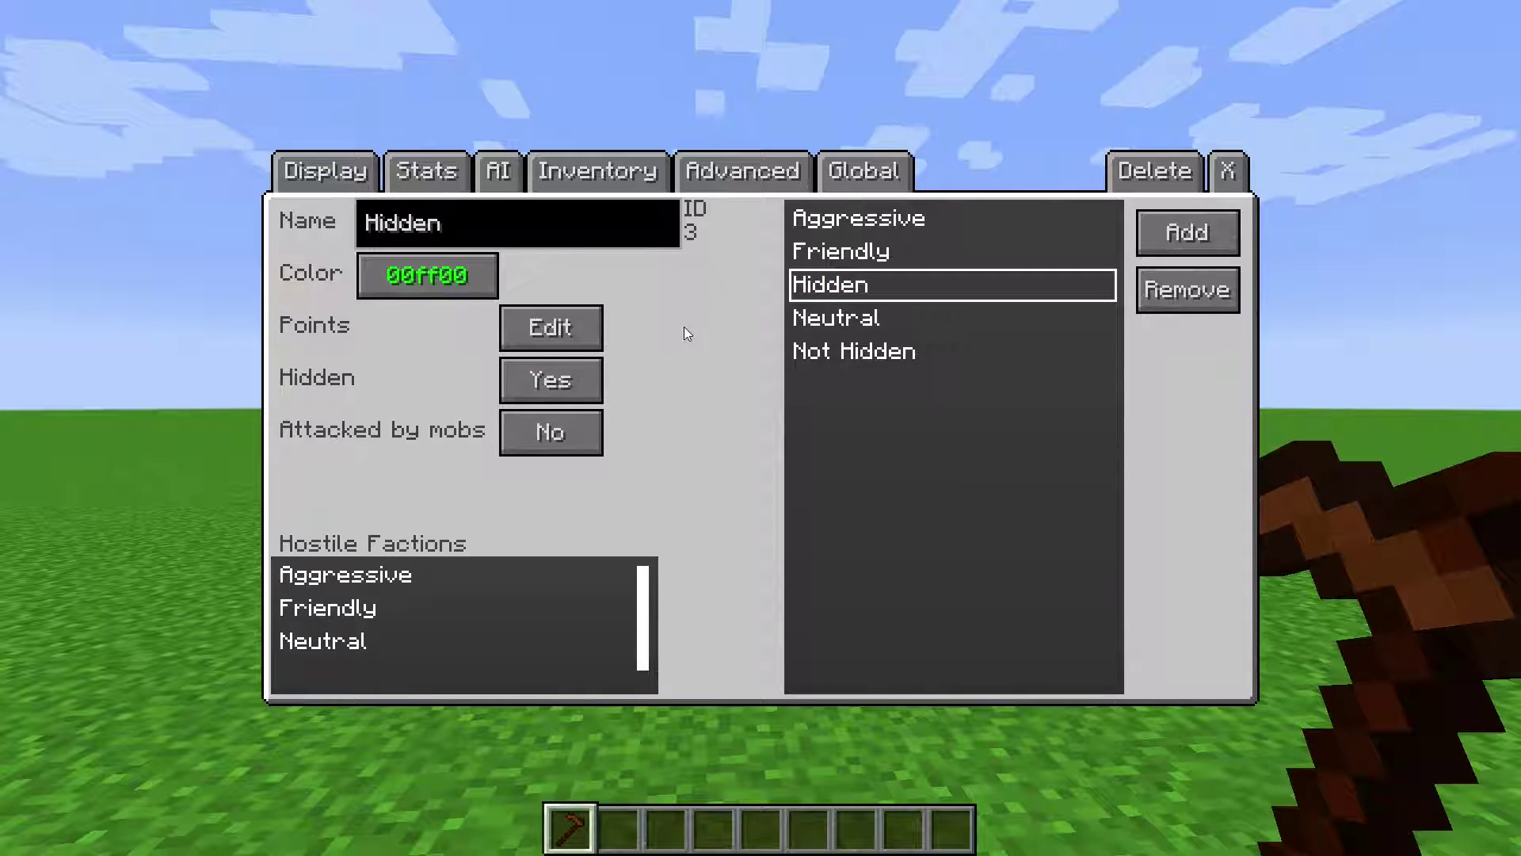
# Step: Inspect the Not Hidden faction's settings and check the faction page in the player's inventory
pyautogui.click(893, 353)
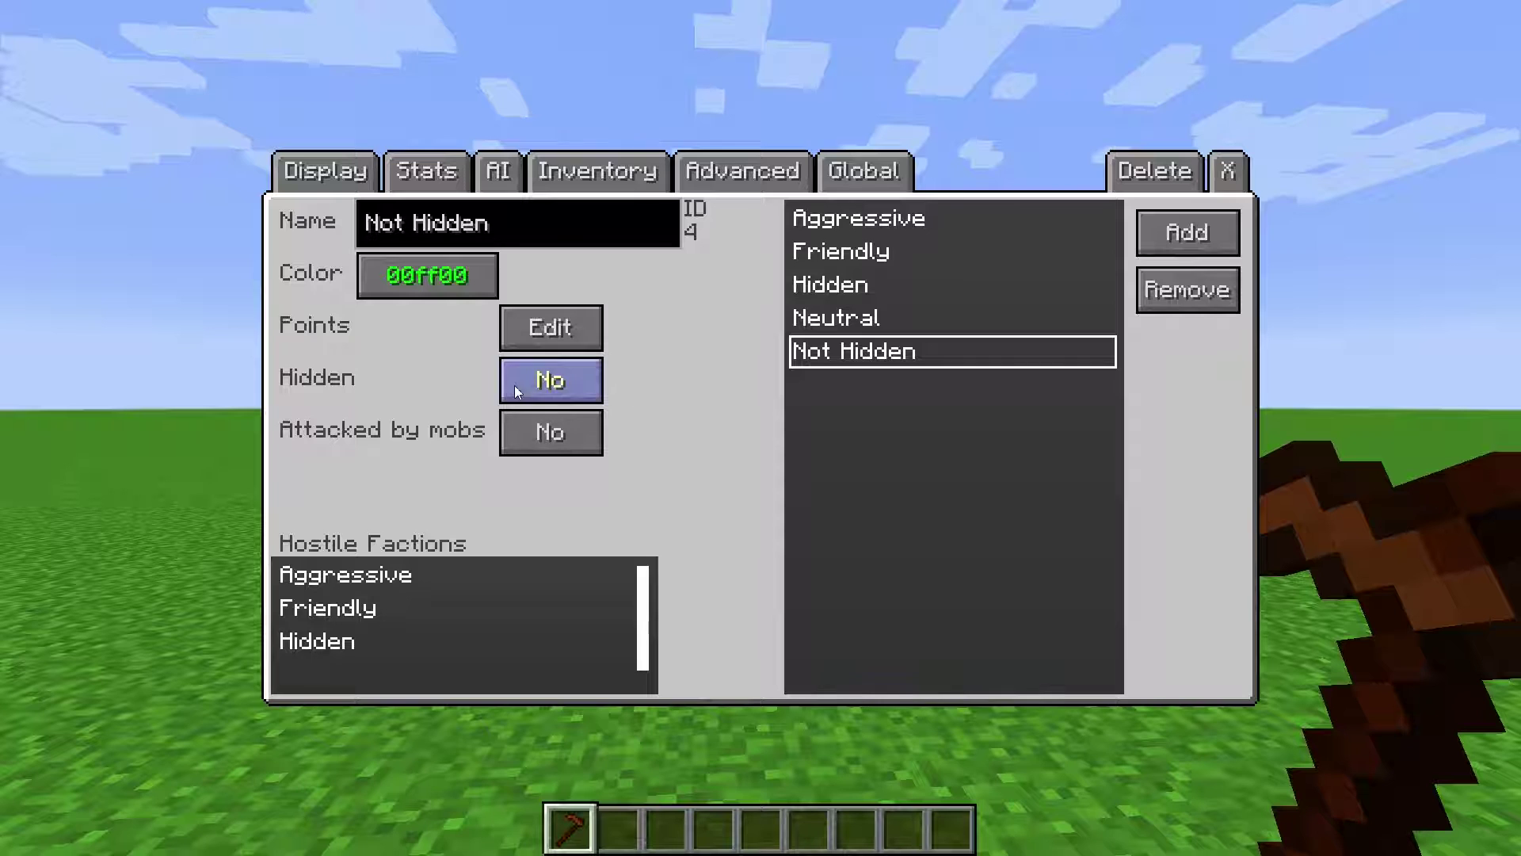
pyautogui.click(1228, 170)
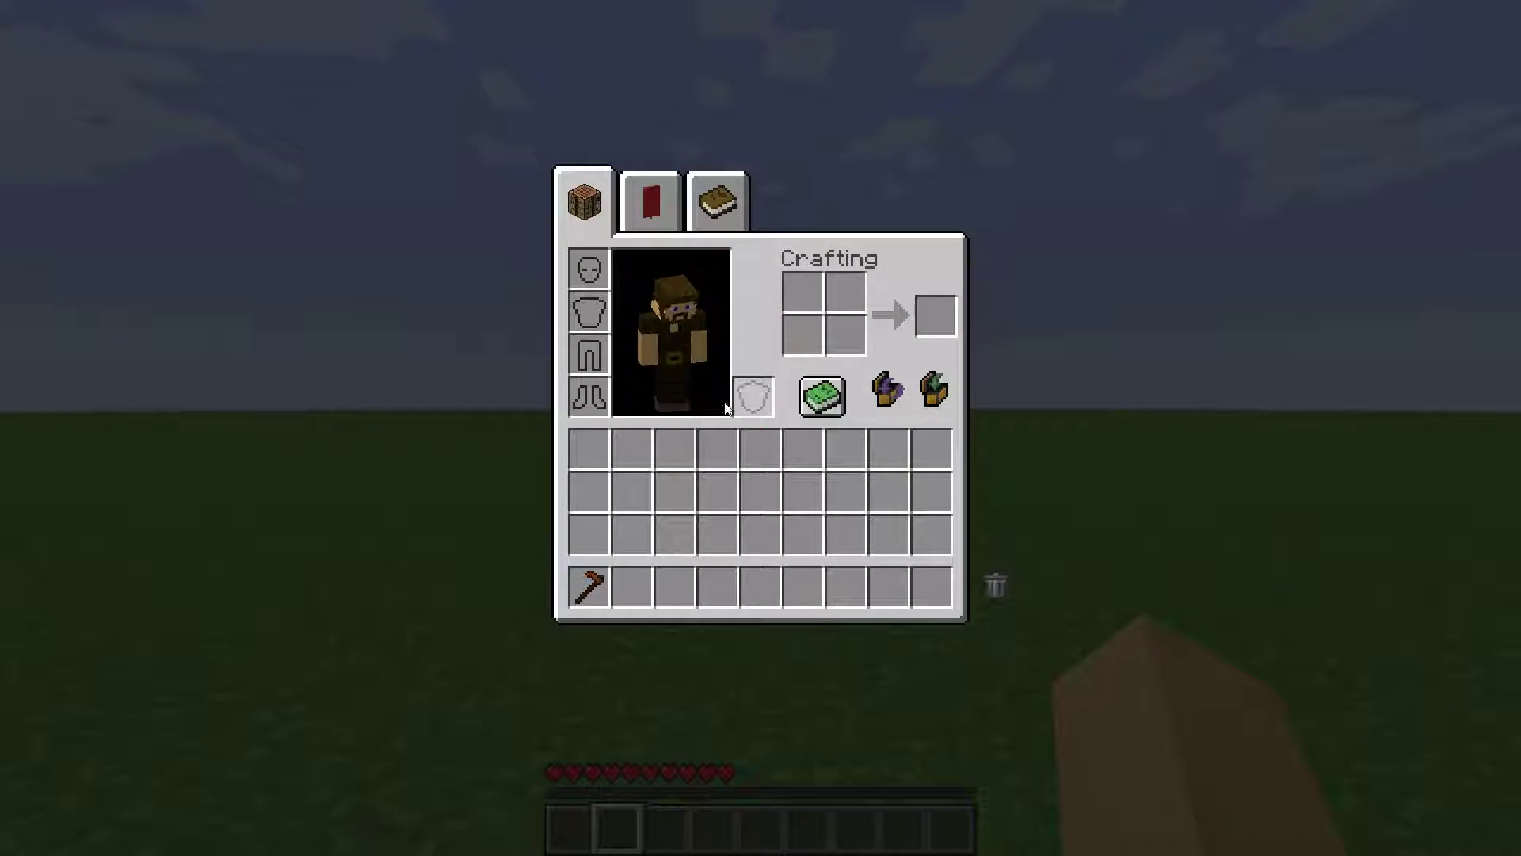
pyautogui.click(651, 200)
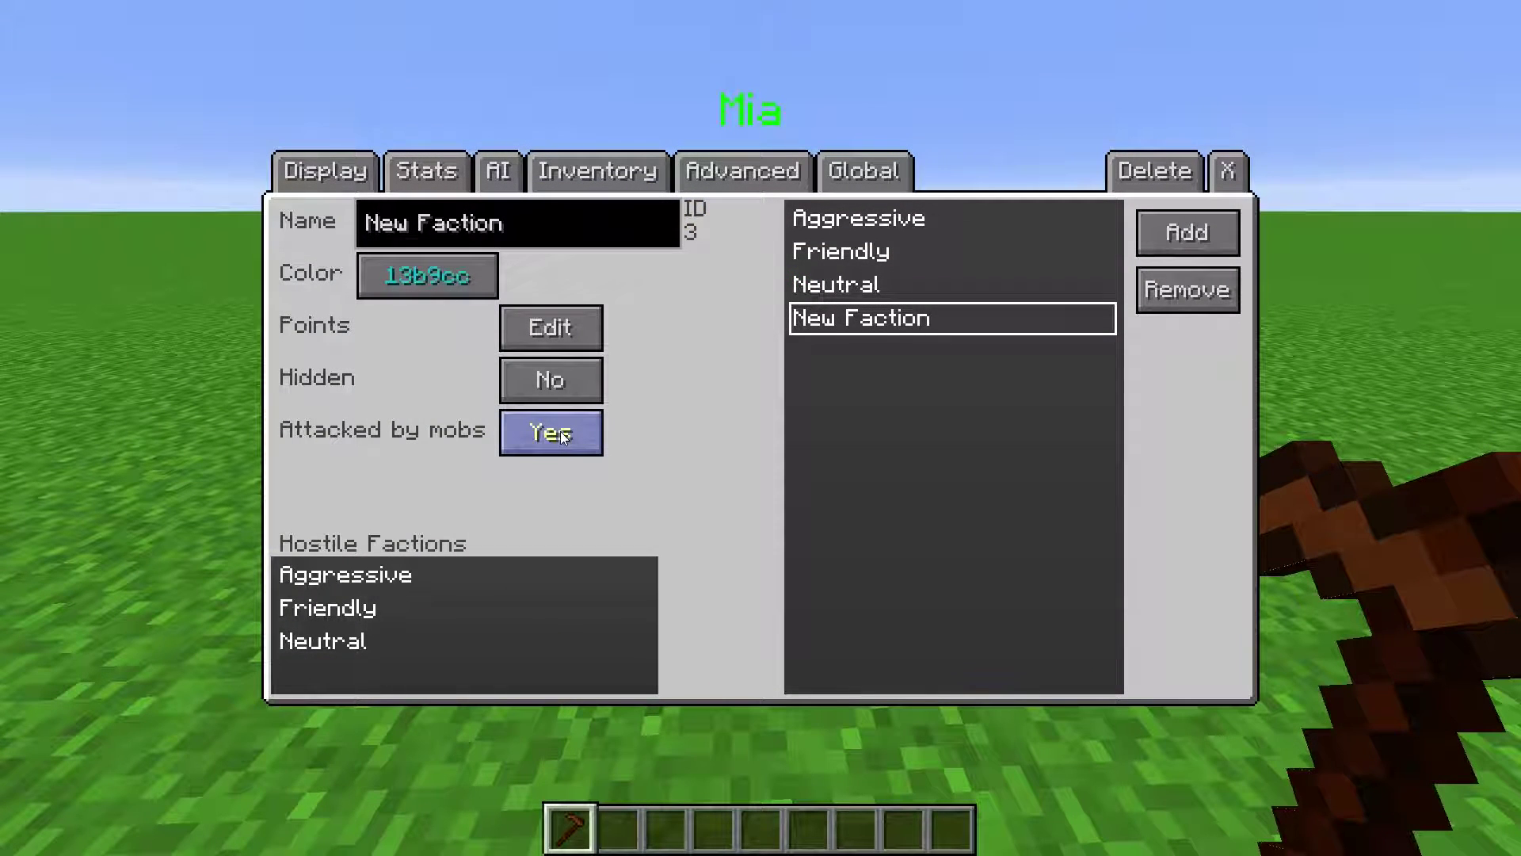
# Step: Set Attacked by mobs to Yes for New Faction and spawn a hostile mob in front of Silk and Qua'an
pyautogui.click(561, 434)
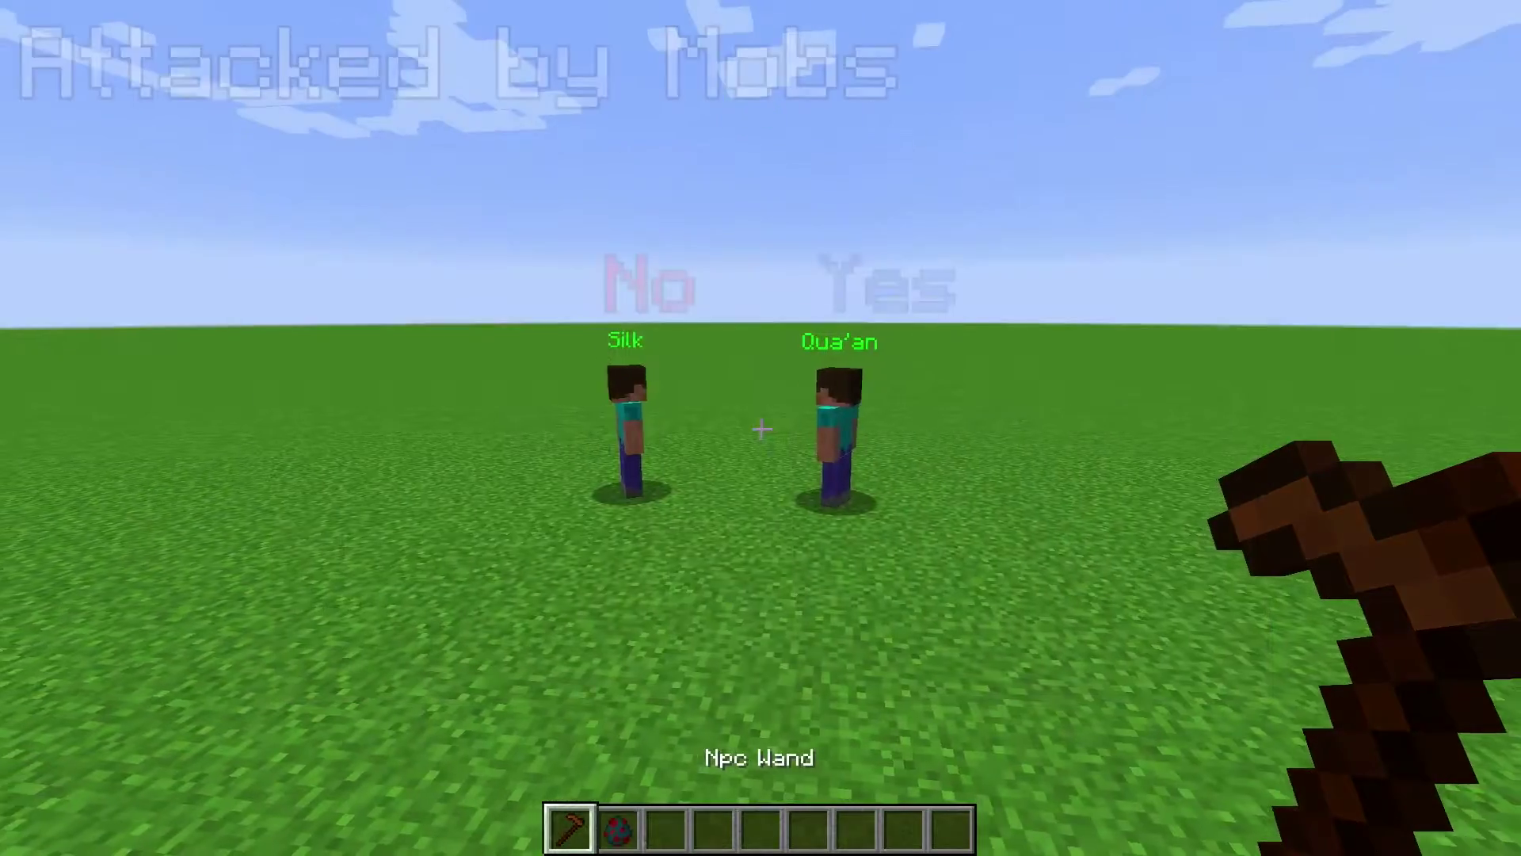
pyautogui.press('2')
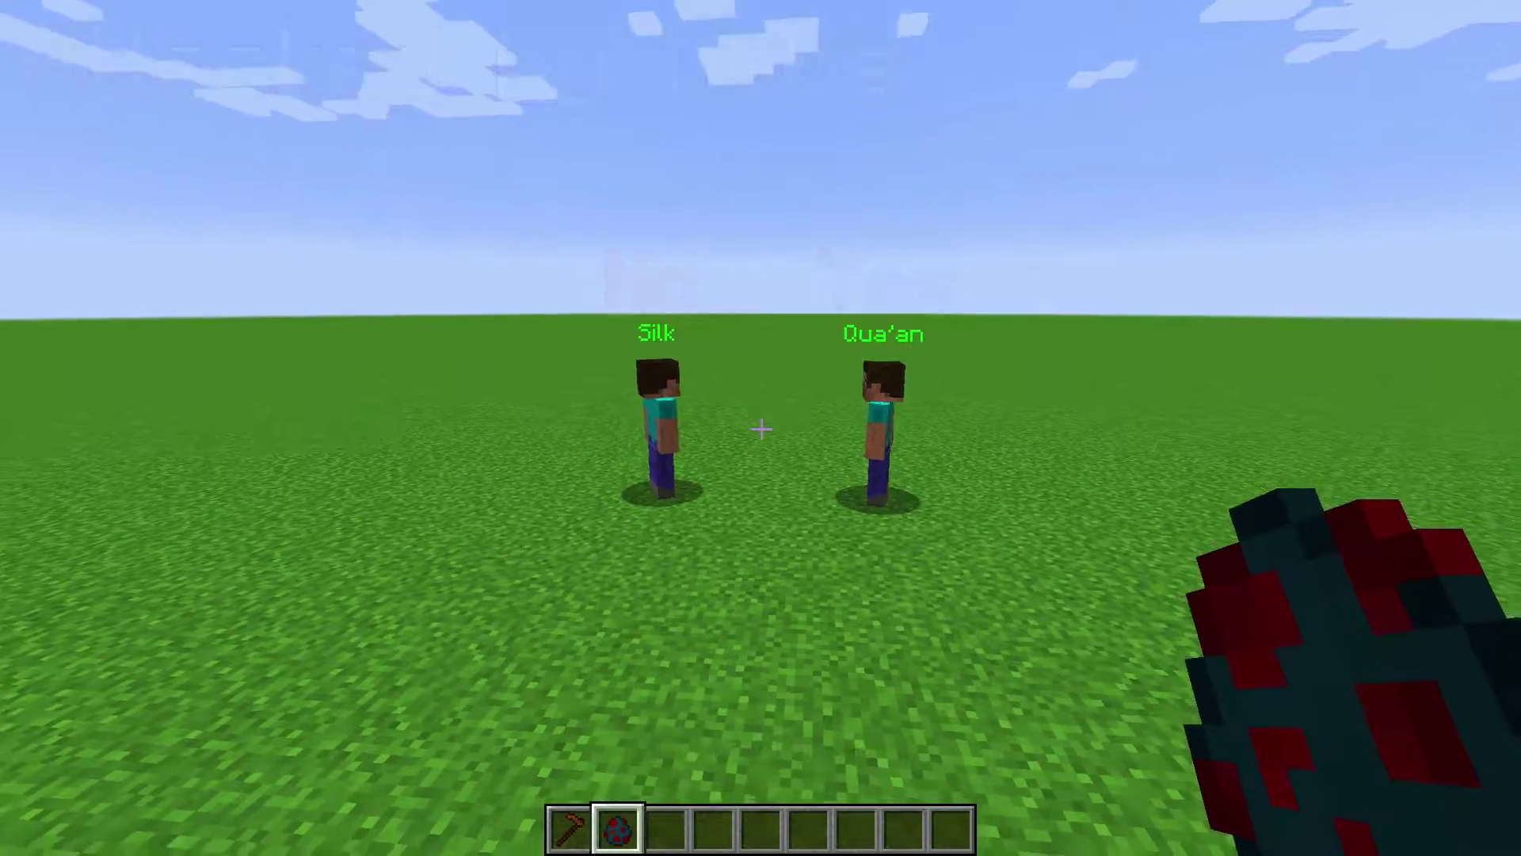
pyautogui.press('w')
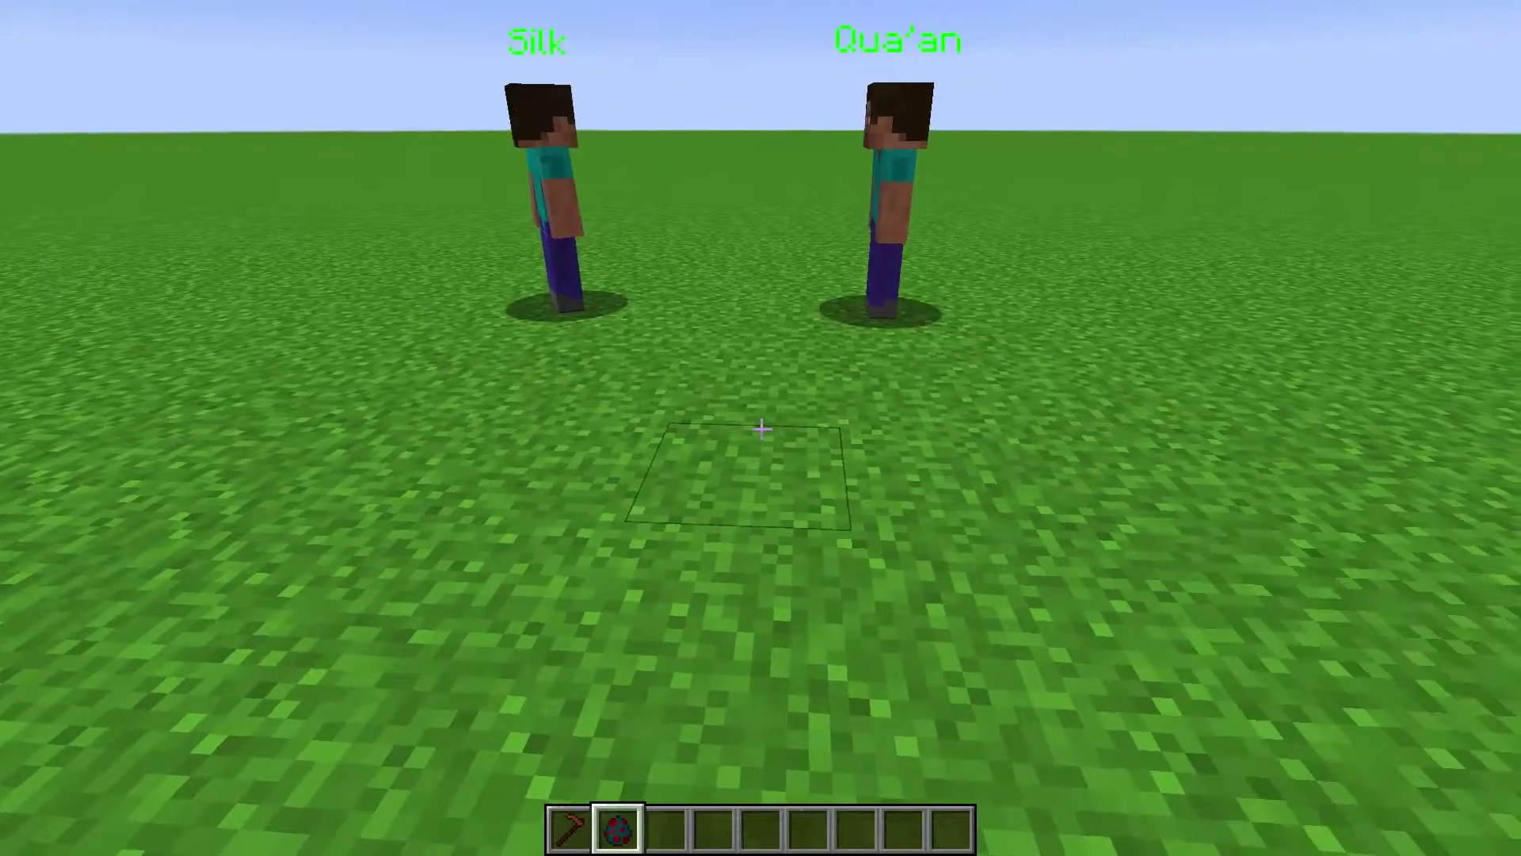
pyautogui.rightClick(761, 429)
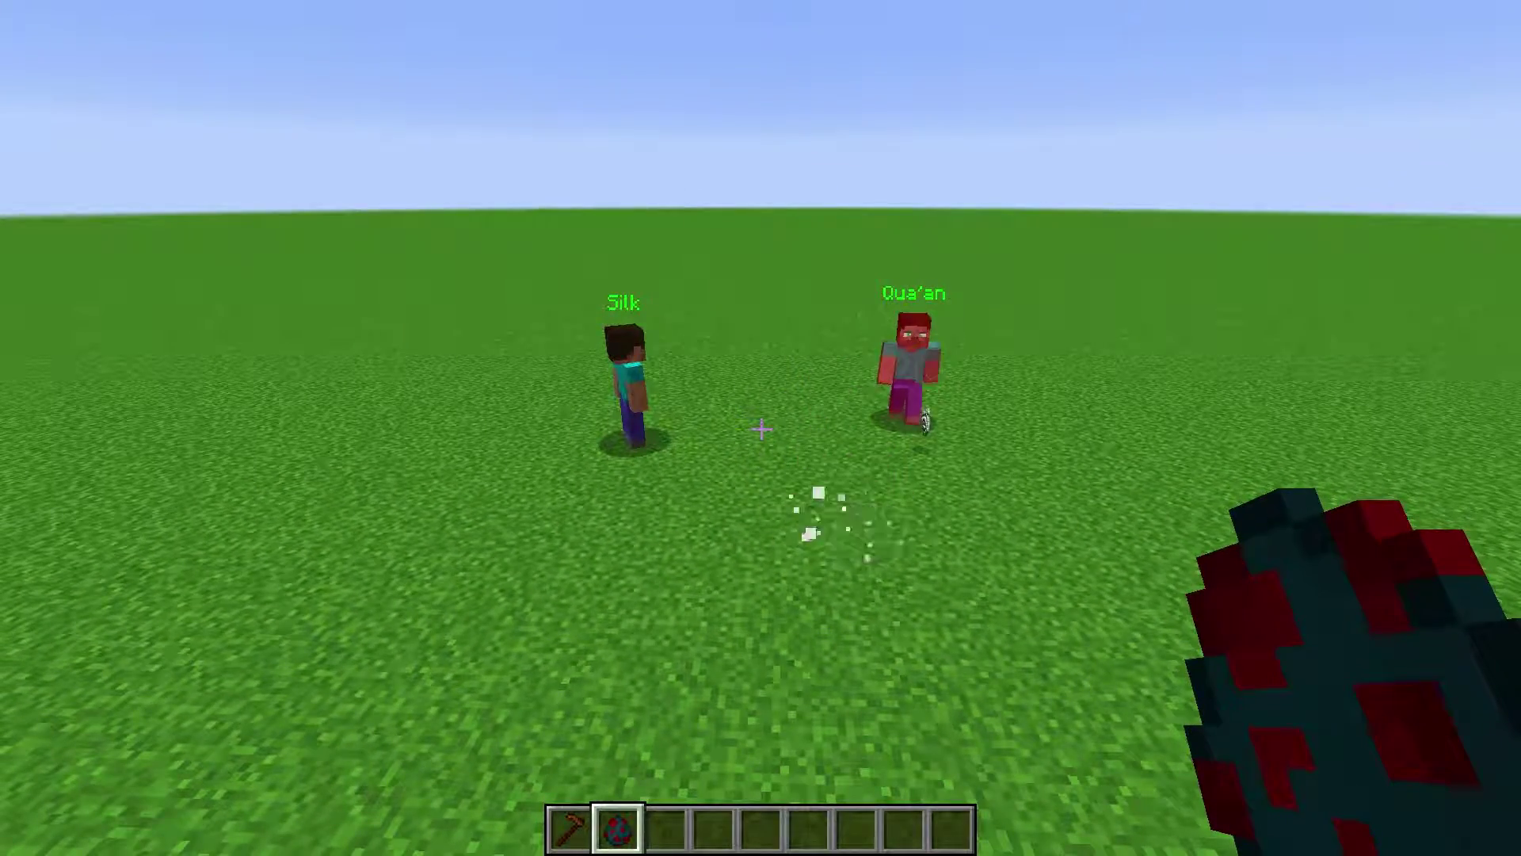
pyautogui.press('w')
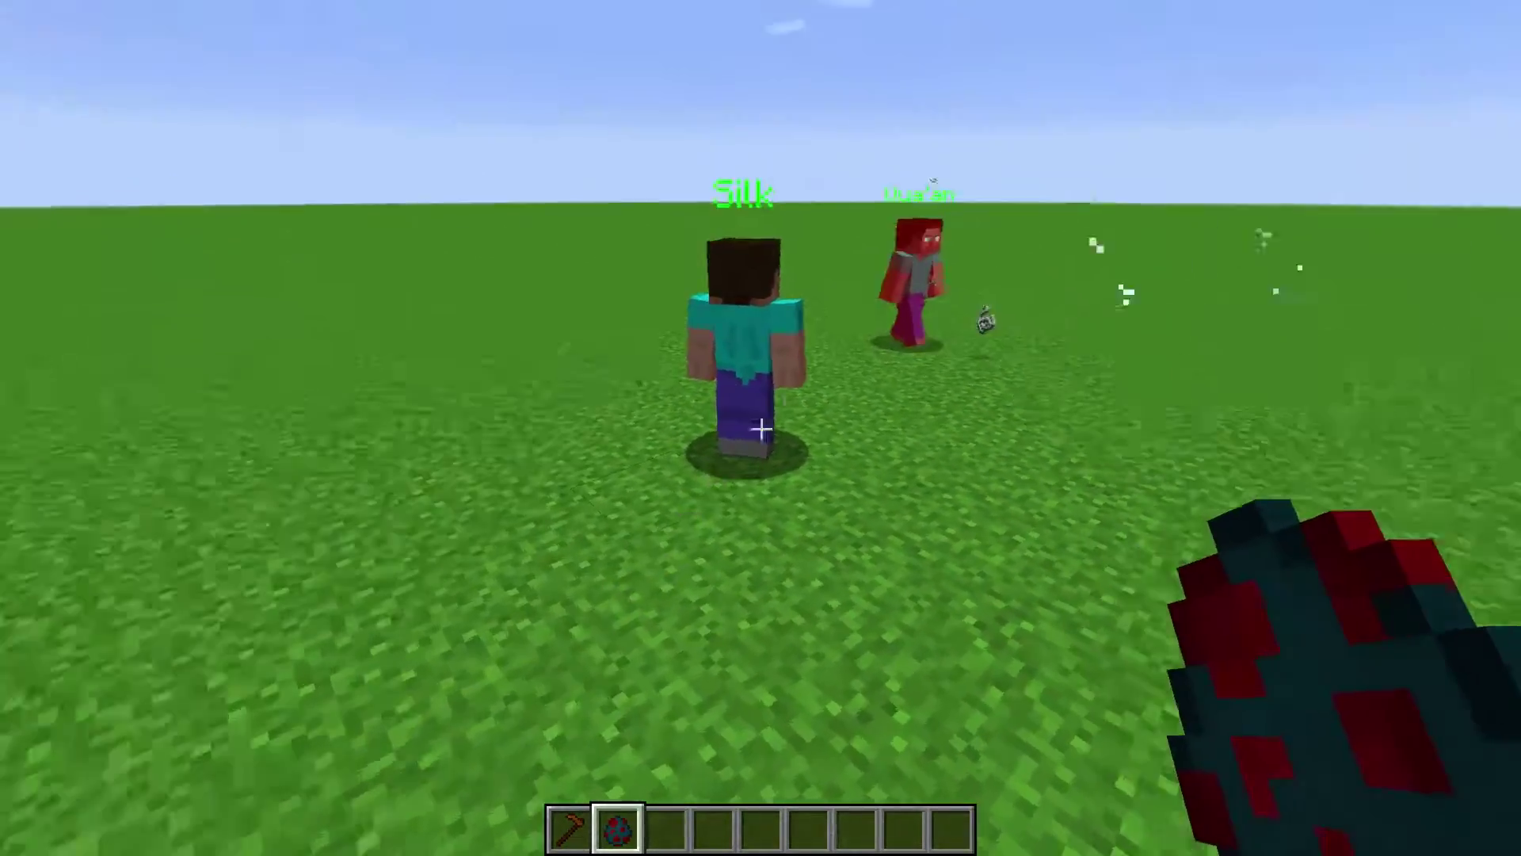
# Step: Delete an NPC using the Npc Wand and spawn another spider near Silk
pyautogui.press('1')
pyautogui.rightClick(761, 427)
pyautogui.click(1155, 166)
pyautogui.click(615, 393)
pyautogui.press('2')
pyautogui.rightClick(761, 427)
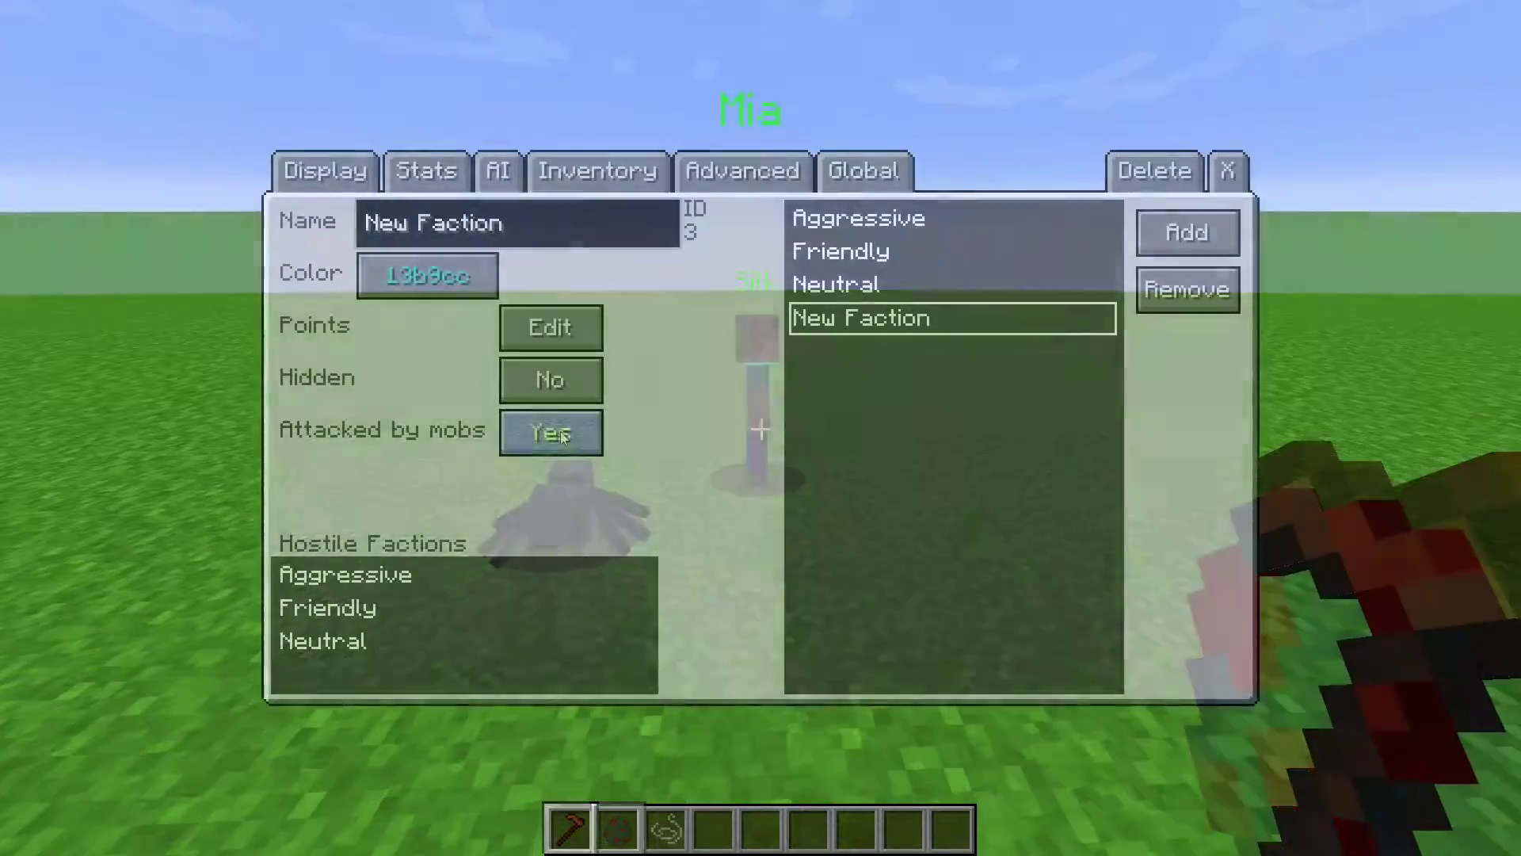
# Step: Set Attacked by mobs to No for New Faction and mark Aggressive and Neutral as its hostile factions
pyautogui.click(560, 430)
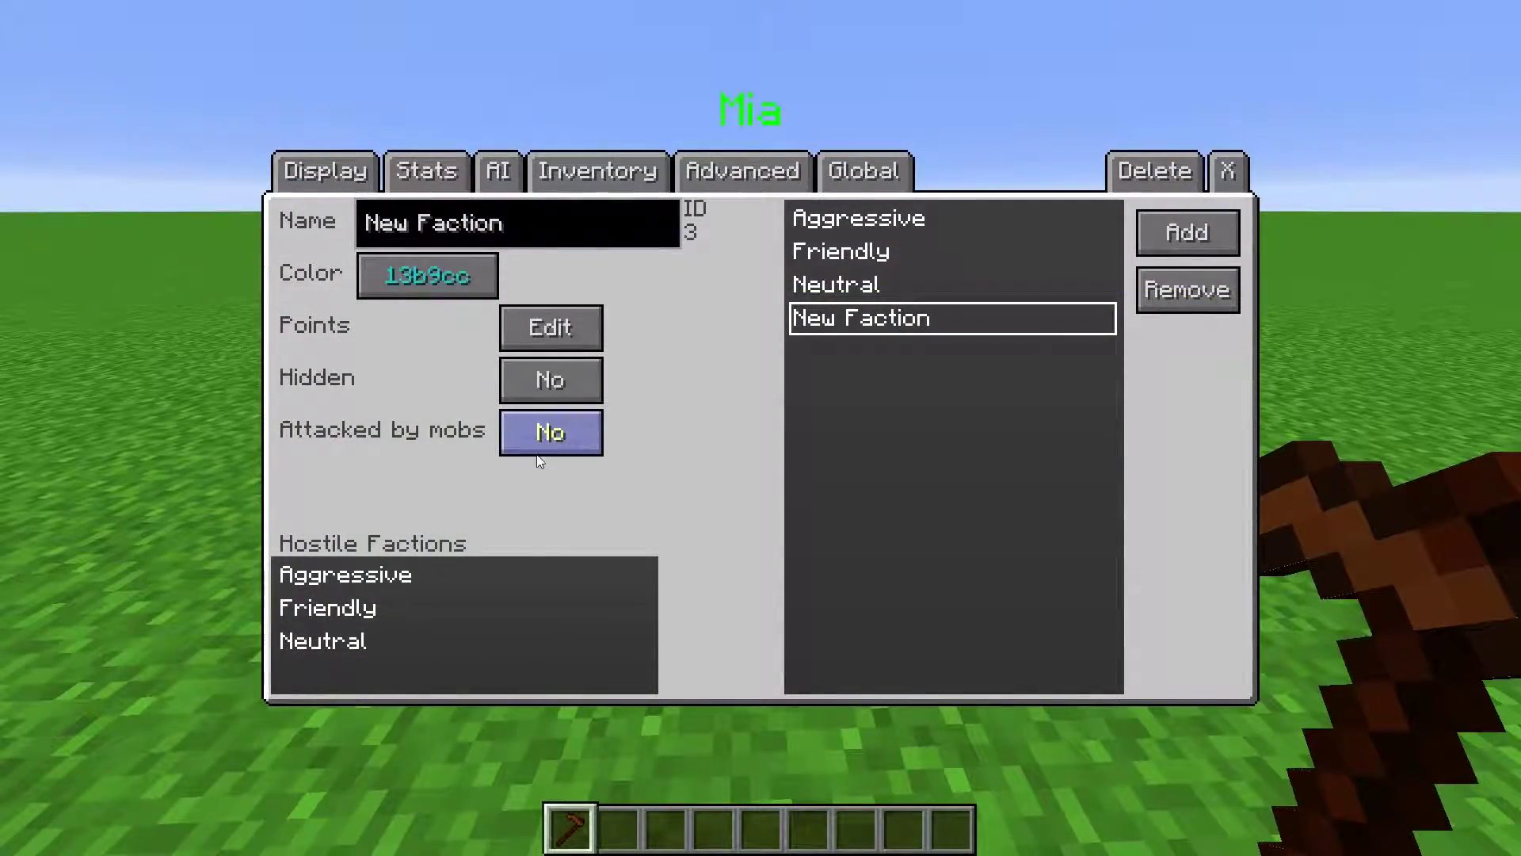
pyautogui.click(430, 577)
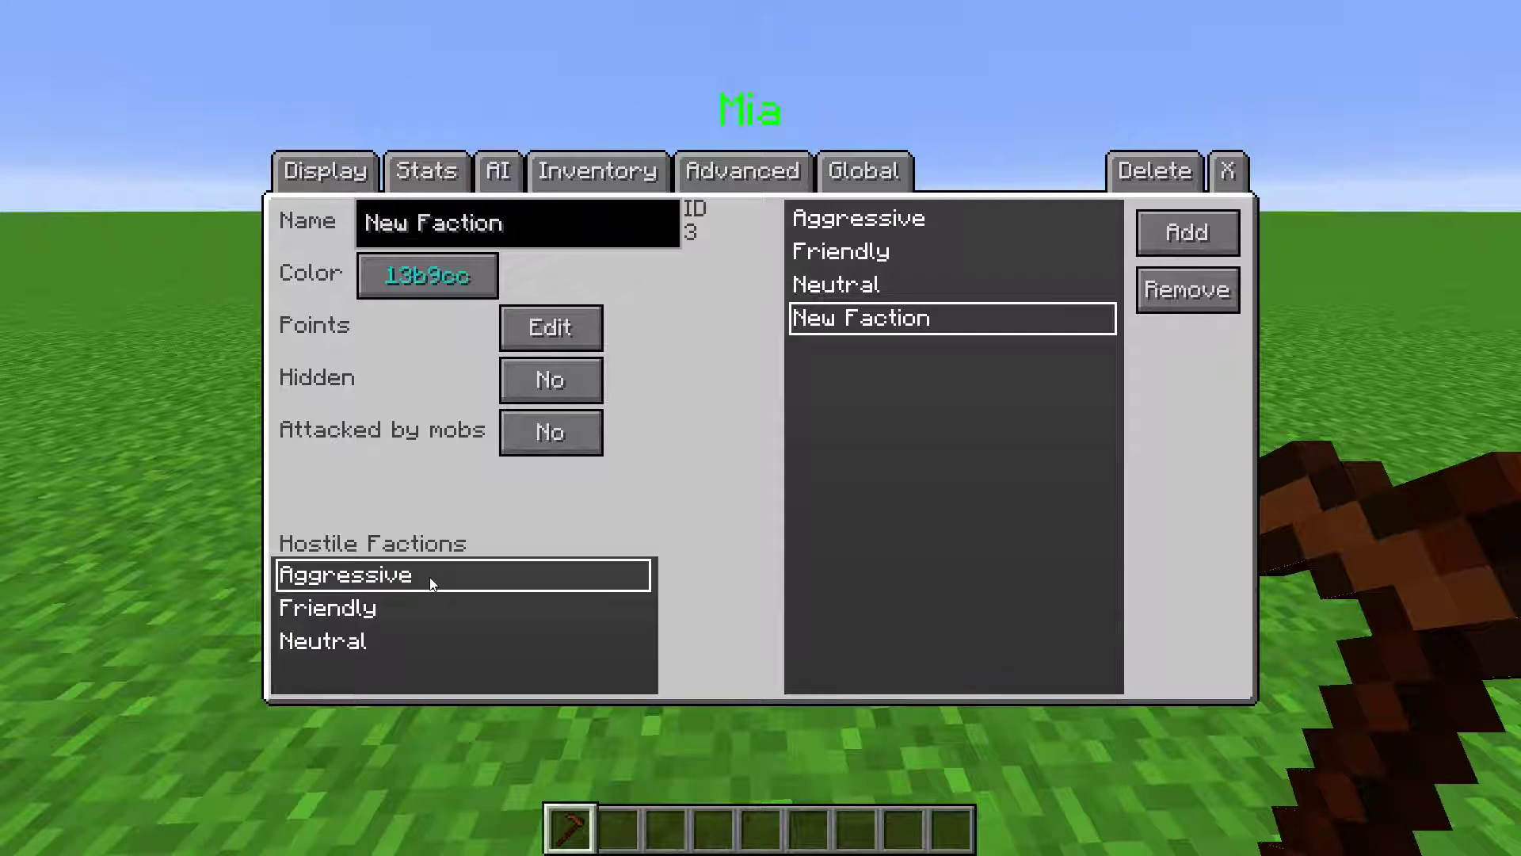
pyautogui.click(385, 634)
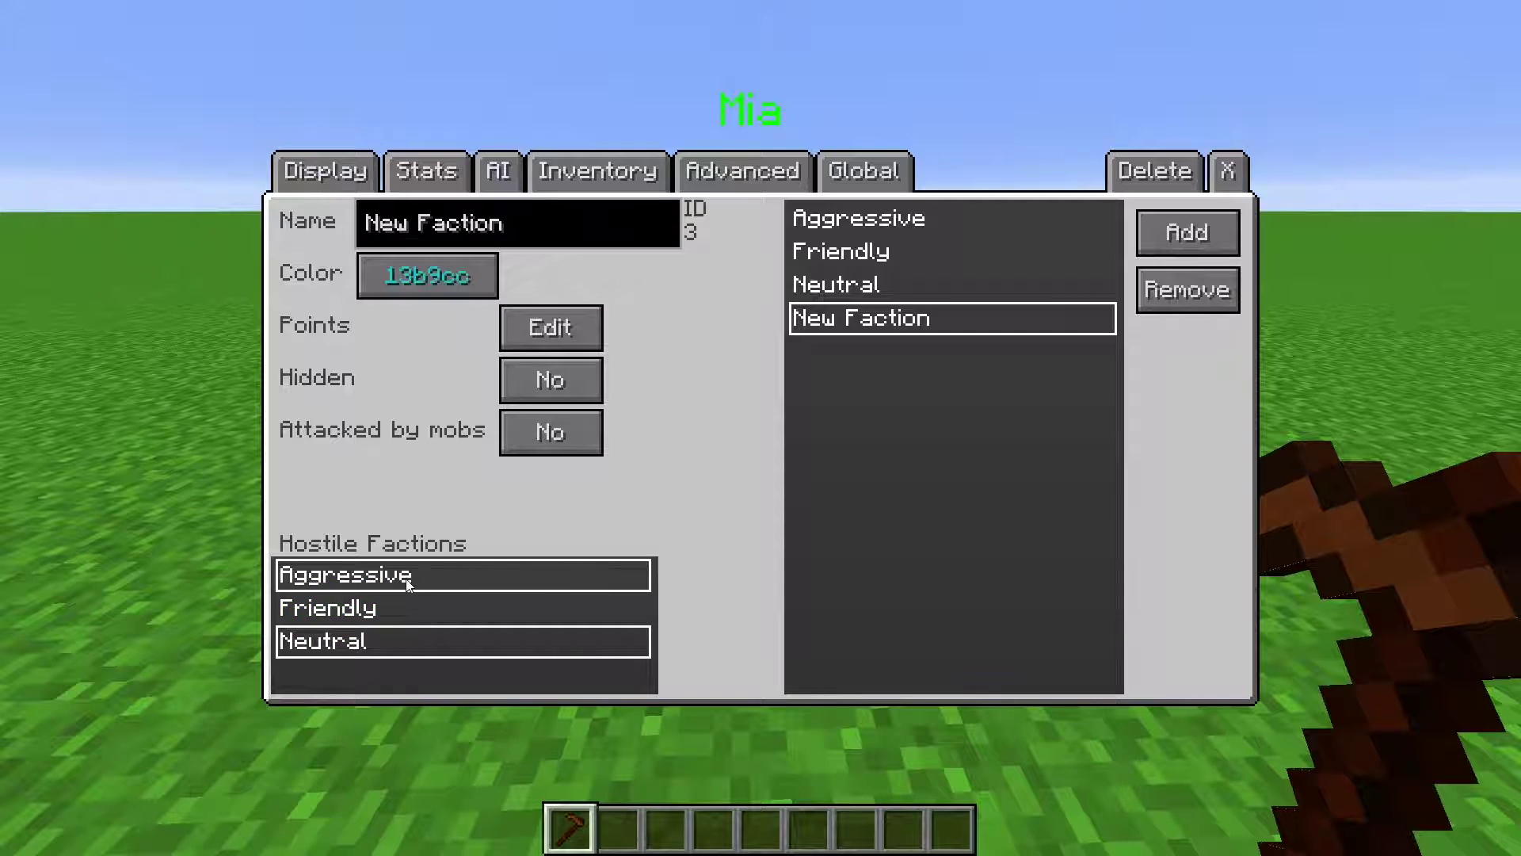
pyautogui.click(410, 582)
pyautogui.click(416, 640)
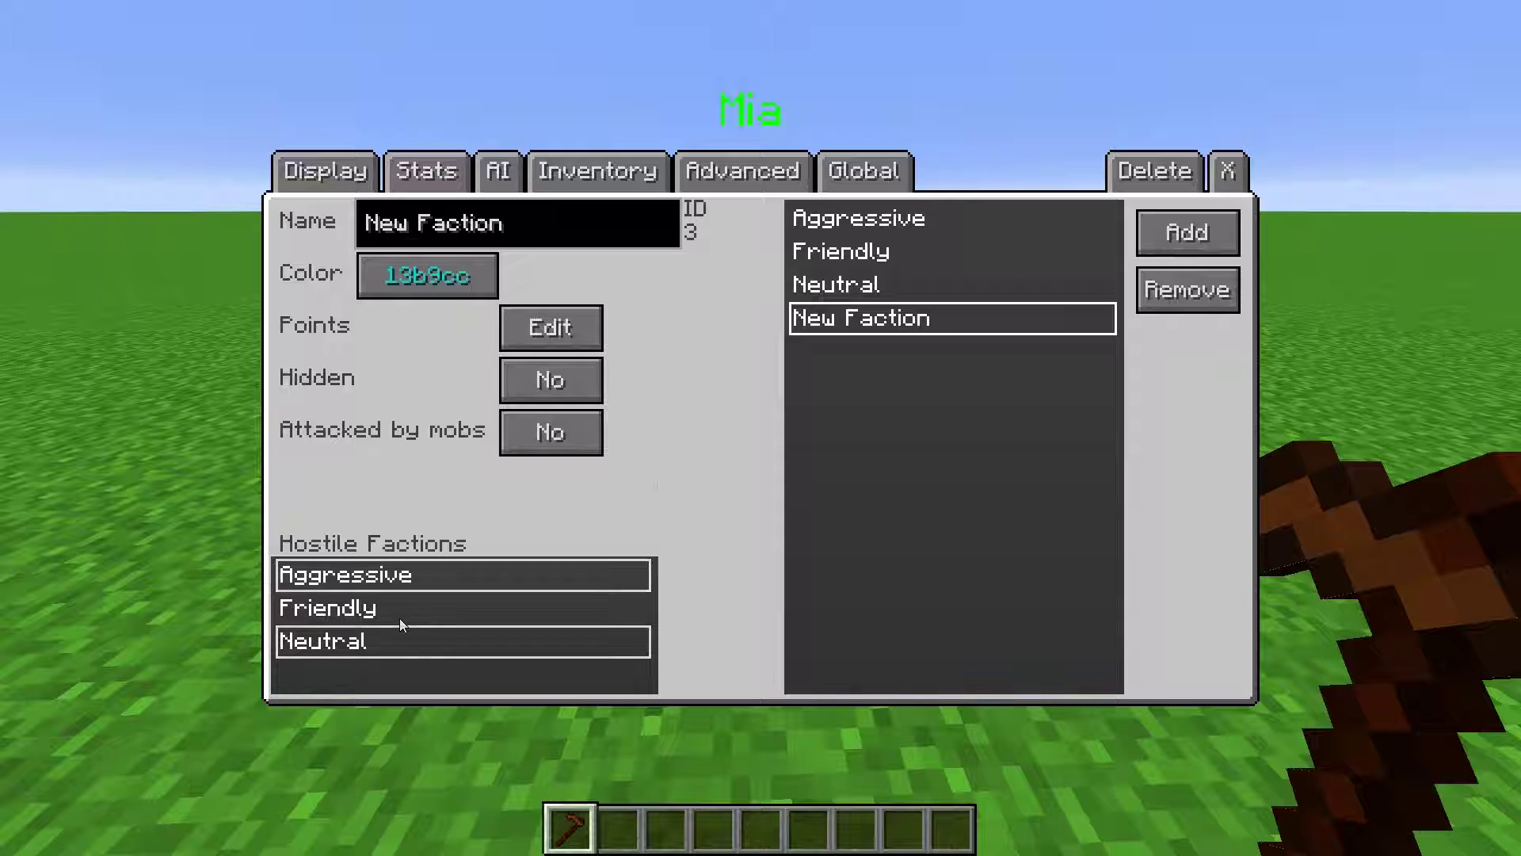
# Step: Open New Faction's points settings and test the player's interaction with the NPC SubPai
pyautogui.click(545, 313)
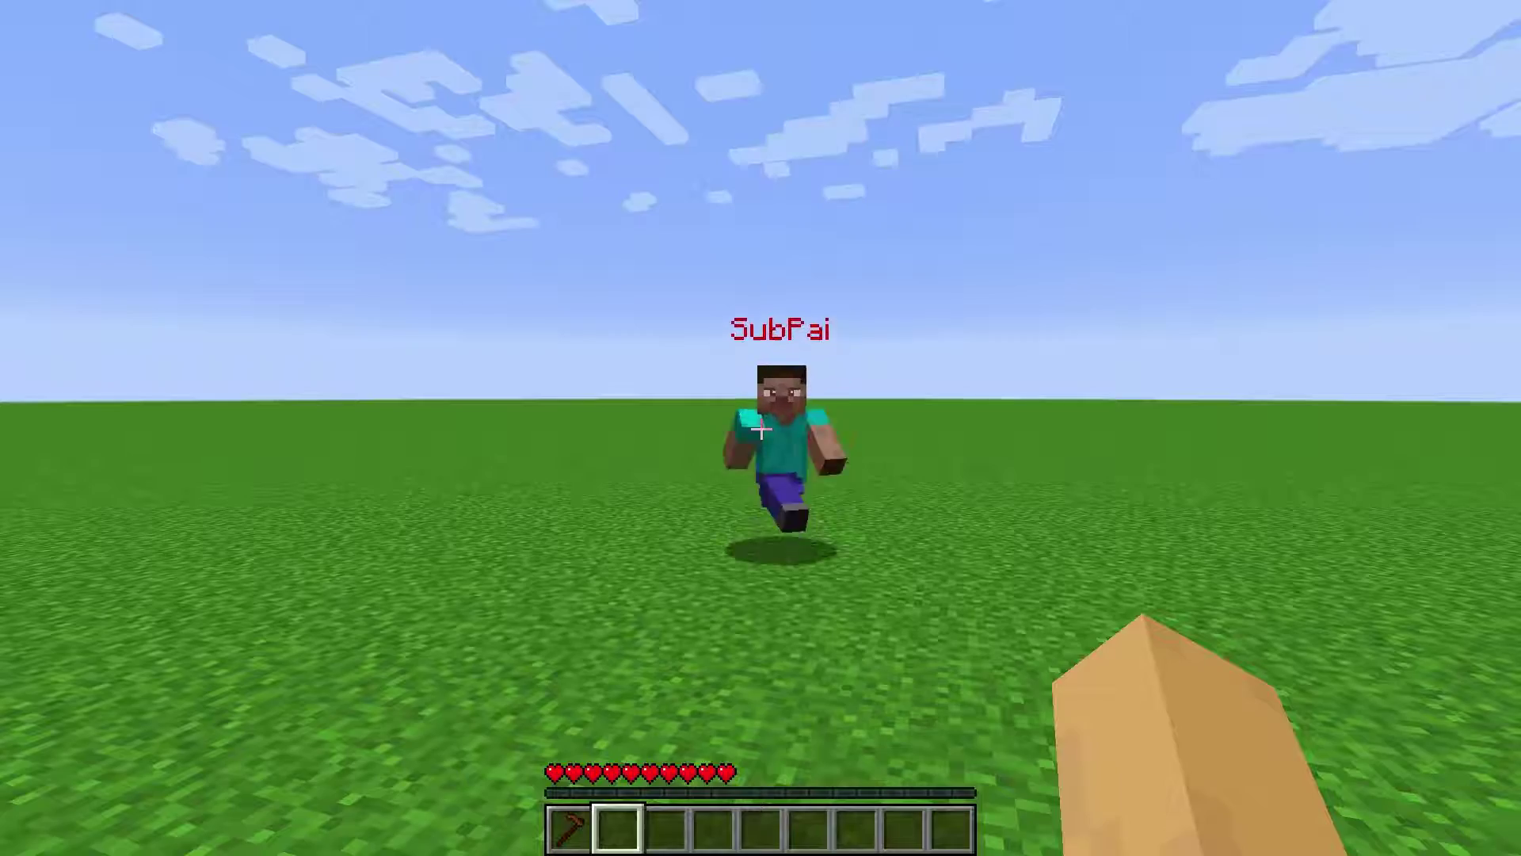
pyautogui.click(760, 428)
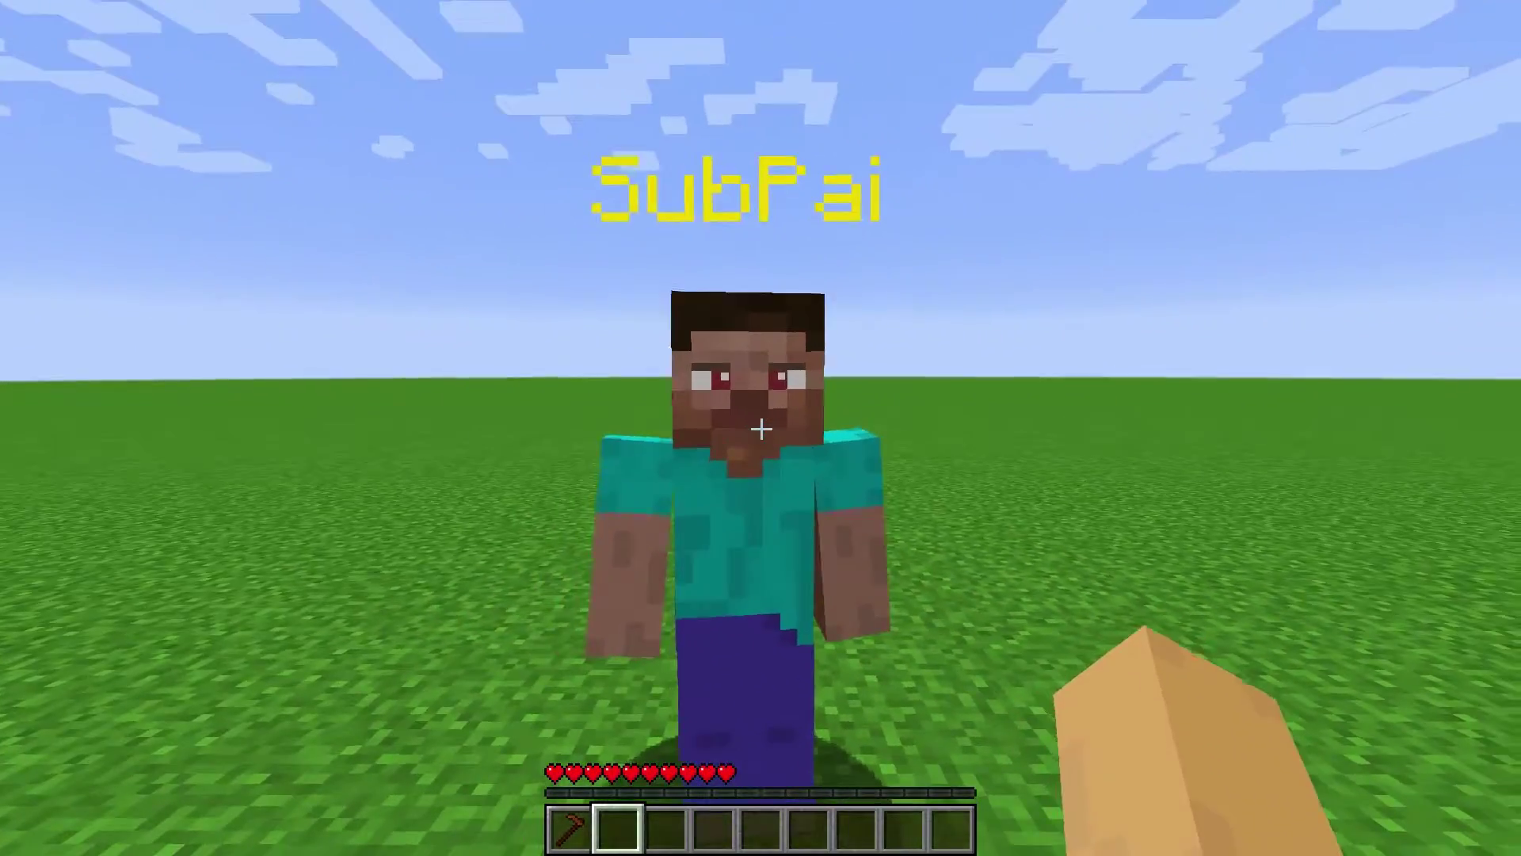
pyautogui.click(761, 429)
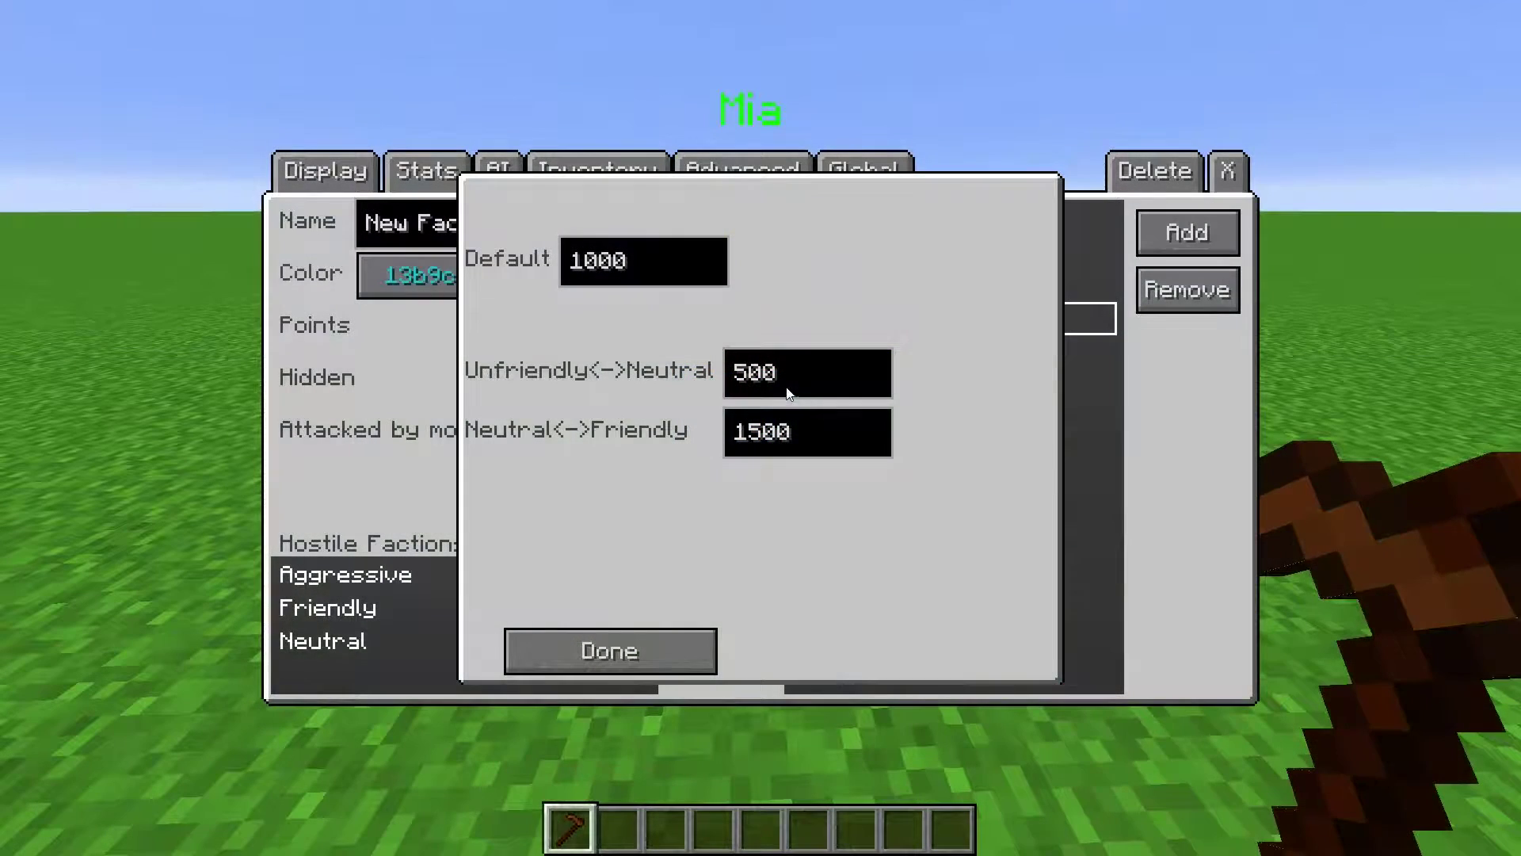
# Step: Set New Faction's Unfriendly<->Neutral points threshold to 600
pyautogui.click(798, 386)
pyautogui.press('BackSpace')
pyautogui.press('BackSpace')
pyautogui.press('BackSpace')
pyautogui.write('600')
# Step: Set New Faction's Neutral<->Friendly points threshold to 800
pyautogui.click(821, 415)
pyautogui.press('BackSpace')
pyautogui.press('BackSpace')
pyautogui.press('BackSpace')
pyautogui.press('BackSpace')
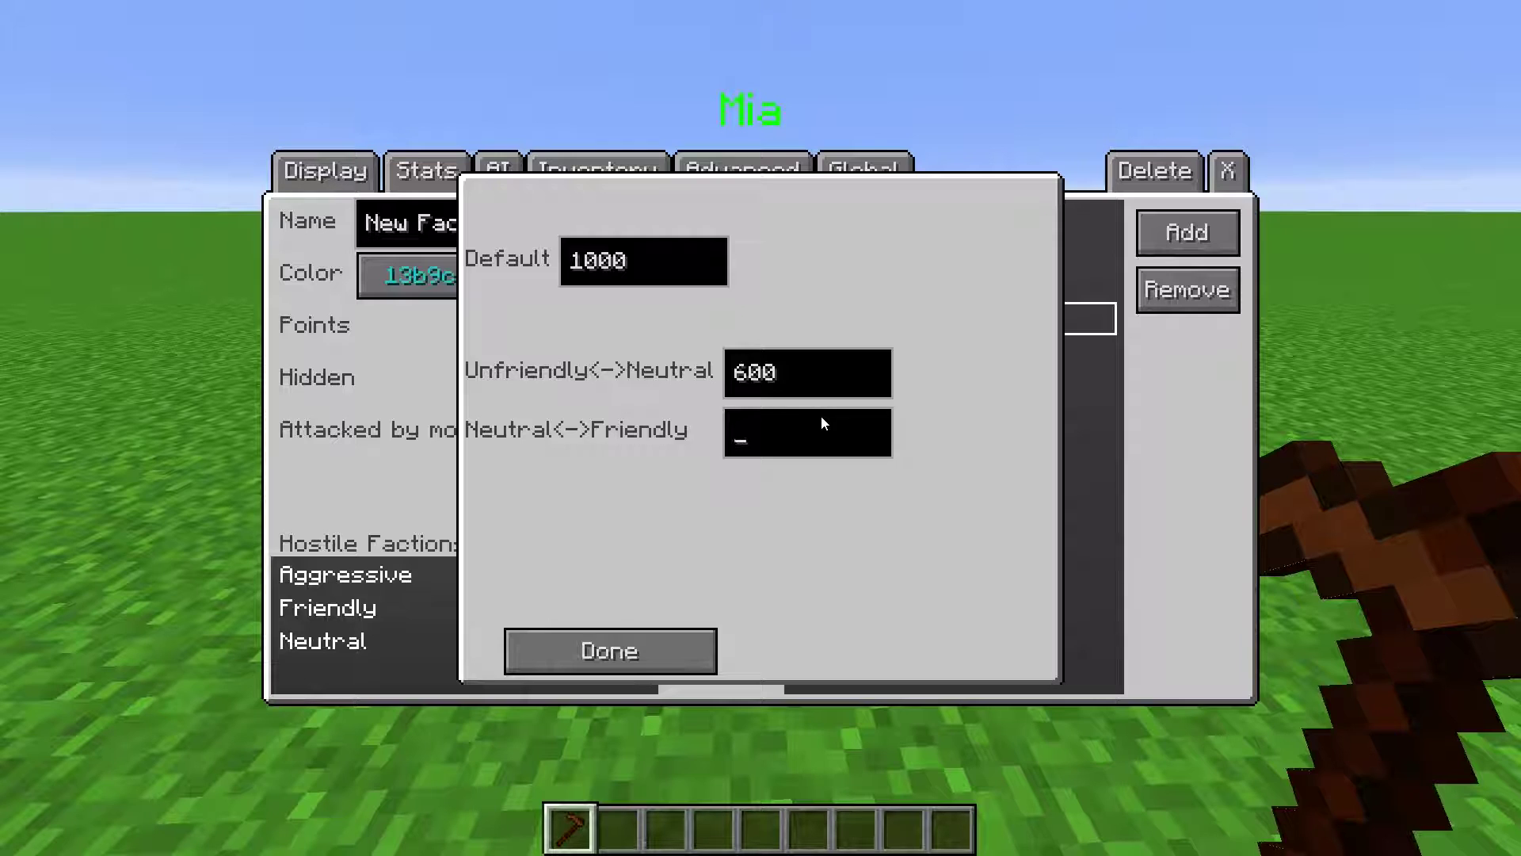
pyautogui.write('800')
pyautogui.click(810, 384)
pyautogui.click(750, 438)
pyautogui.press('BackSpace')
pyautogui.write('3')
pyautogui.press('BackSpace')
pyautogui.write('8')
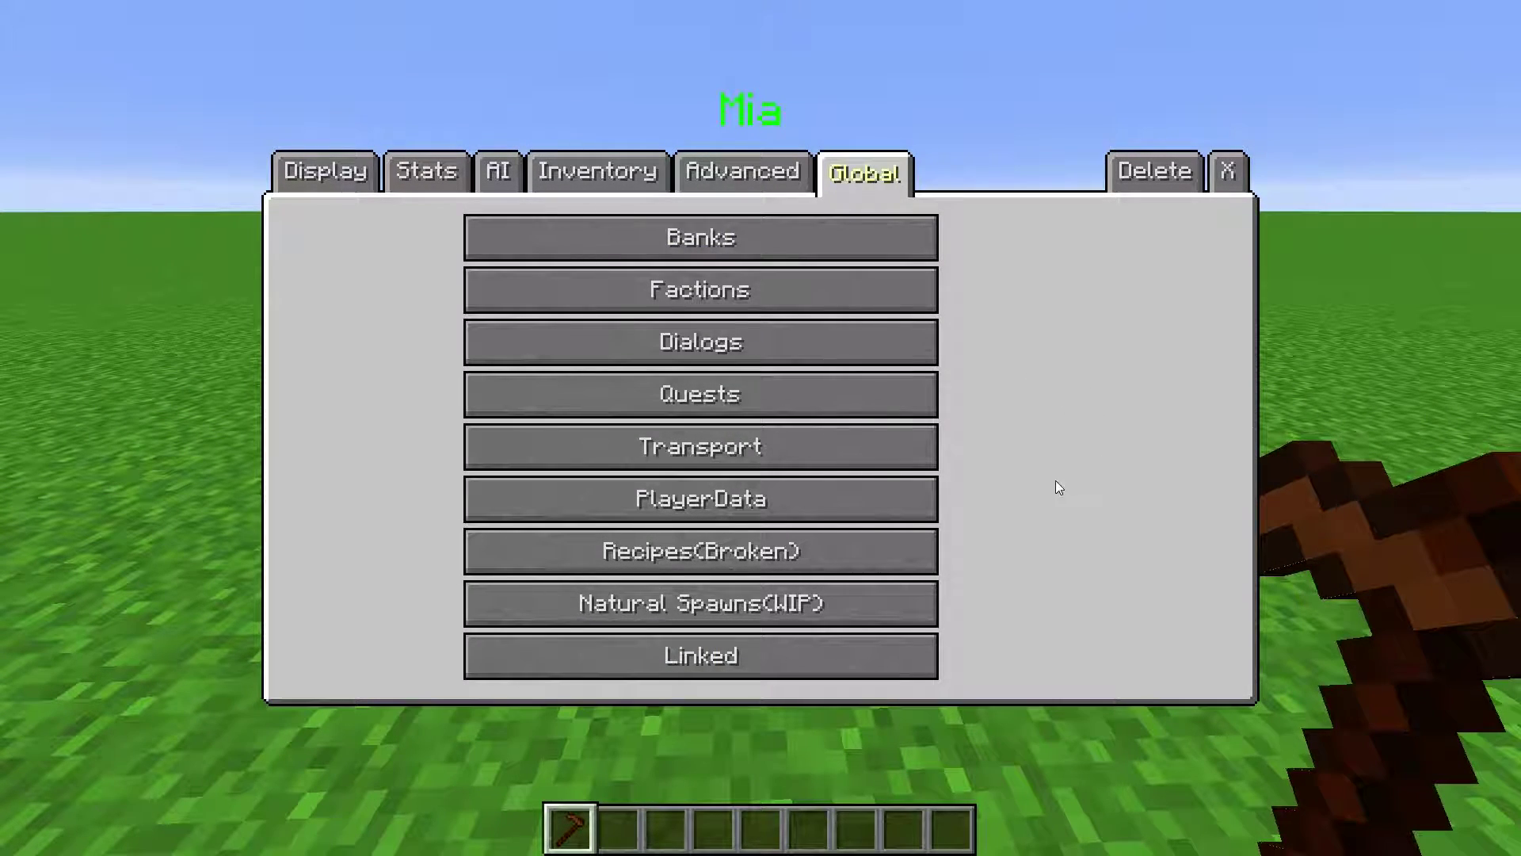
# Step: Open the player data and examine the listed player's quest, dialog, transport, bank and faction records
pyautogui.click(926, 501)
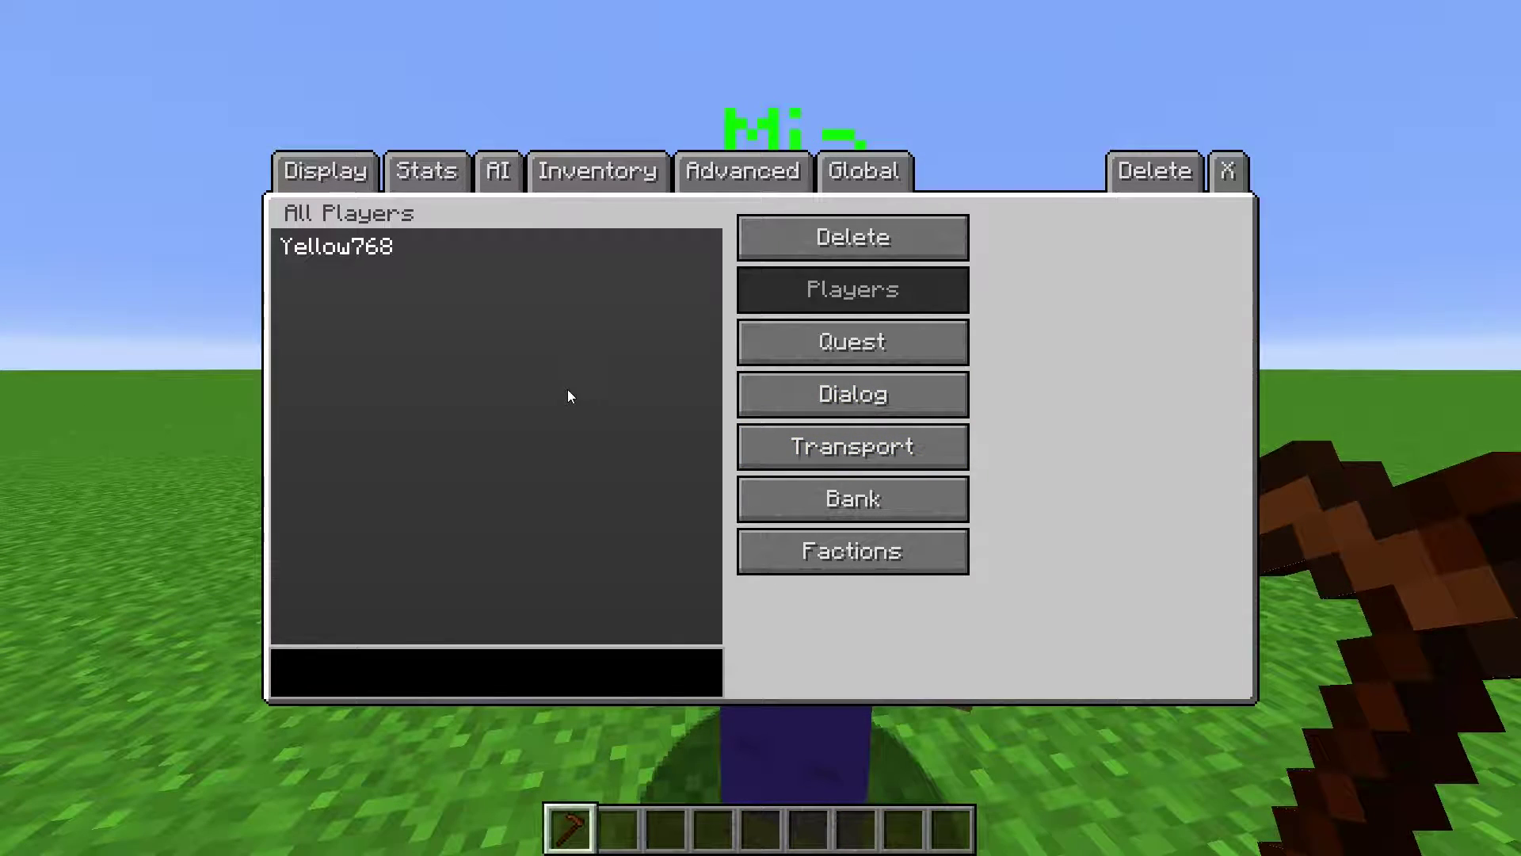
pyautogui.click(357, 255)
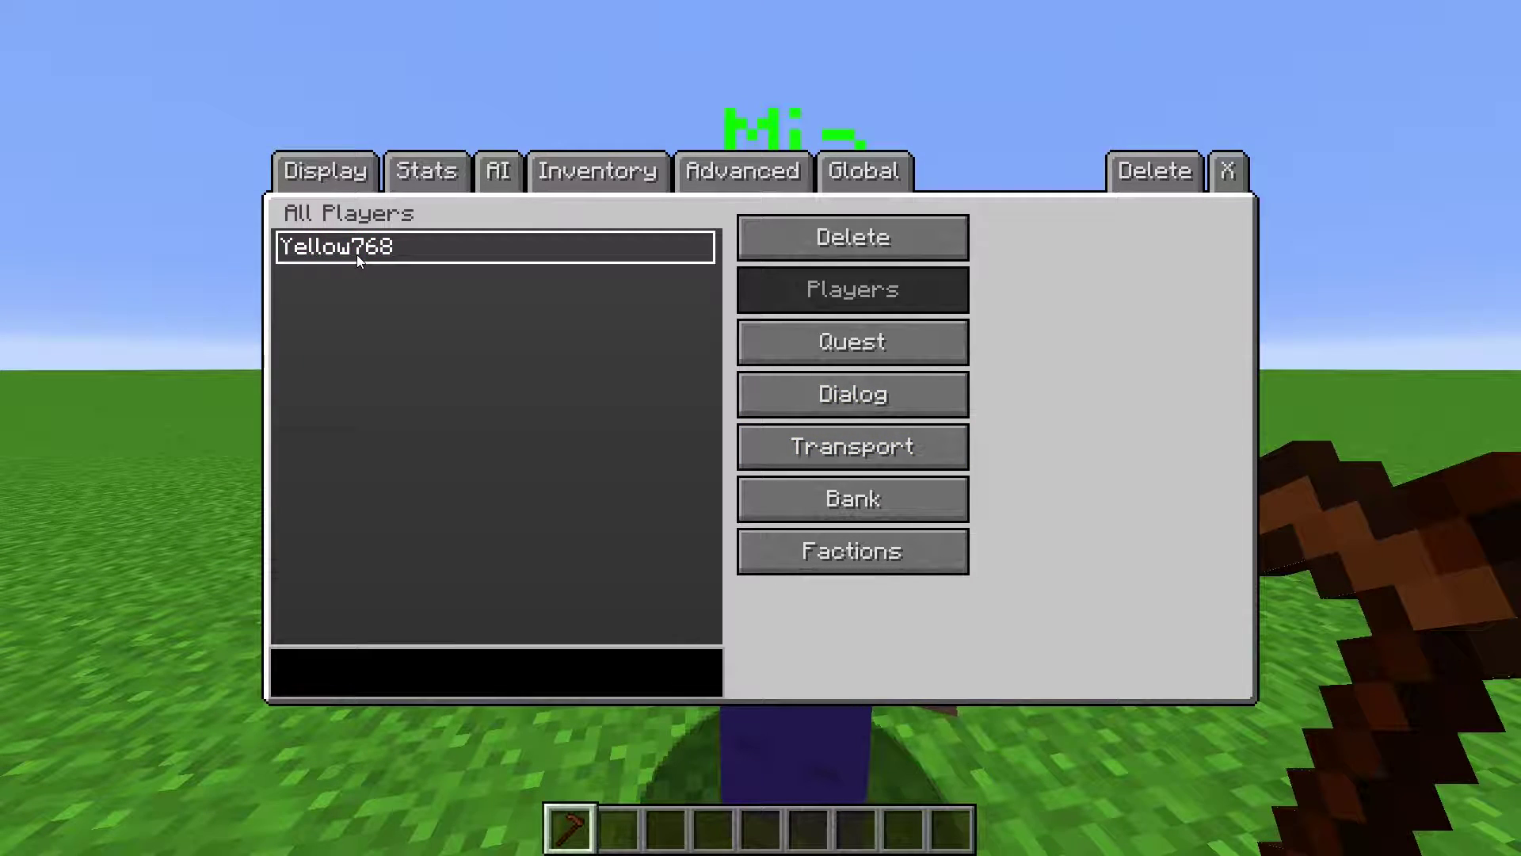
pyautogui.click(786, 341)
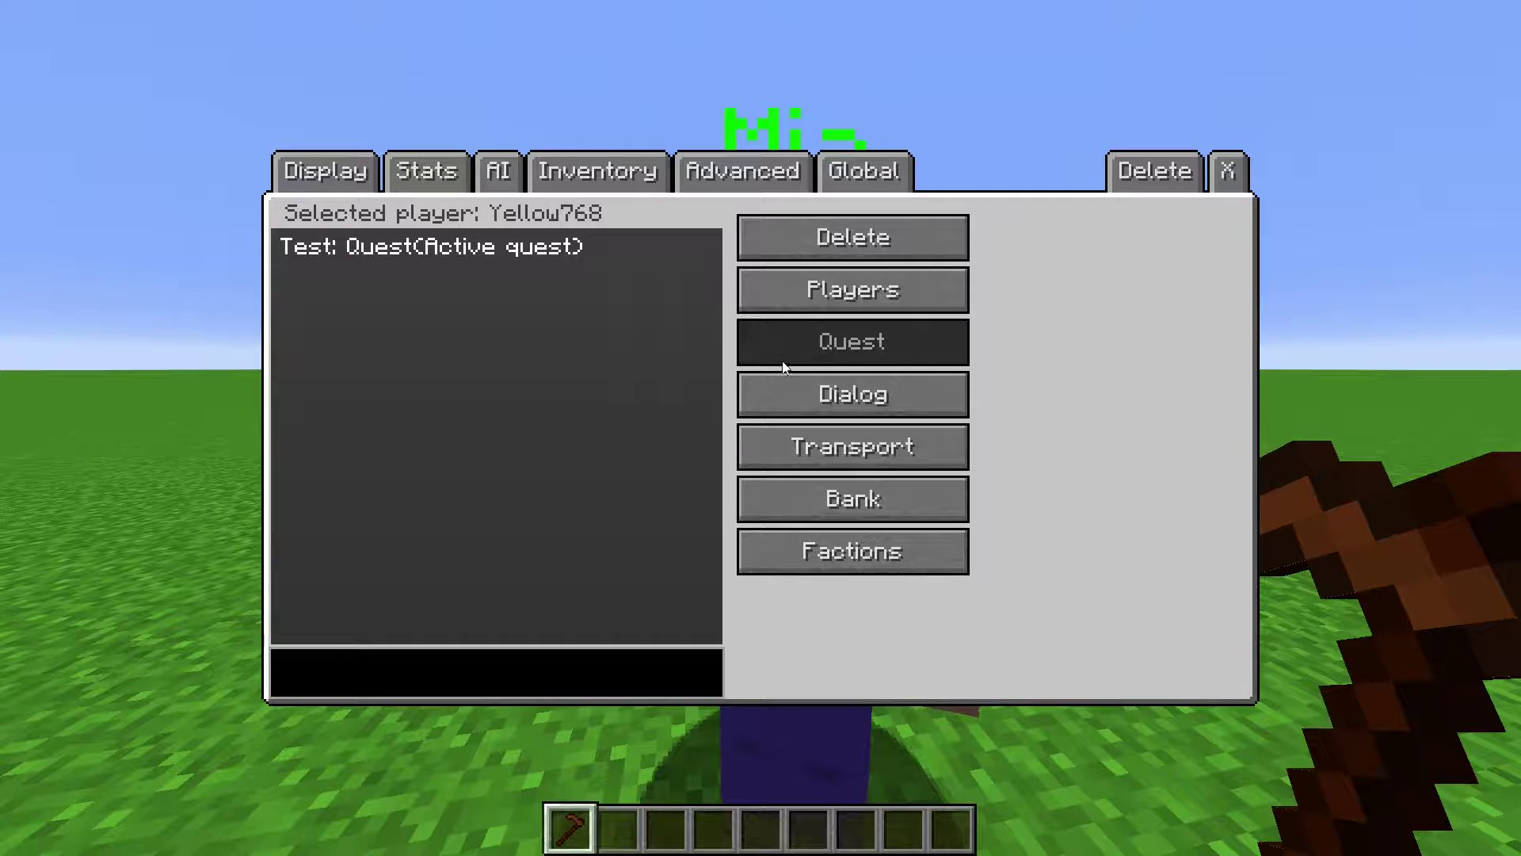
pyautogui.click(788, 388)
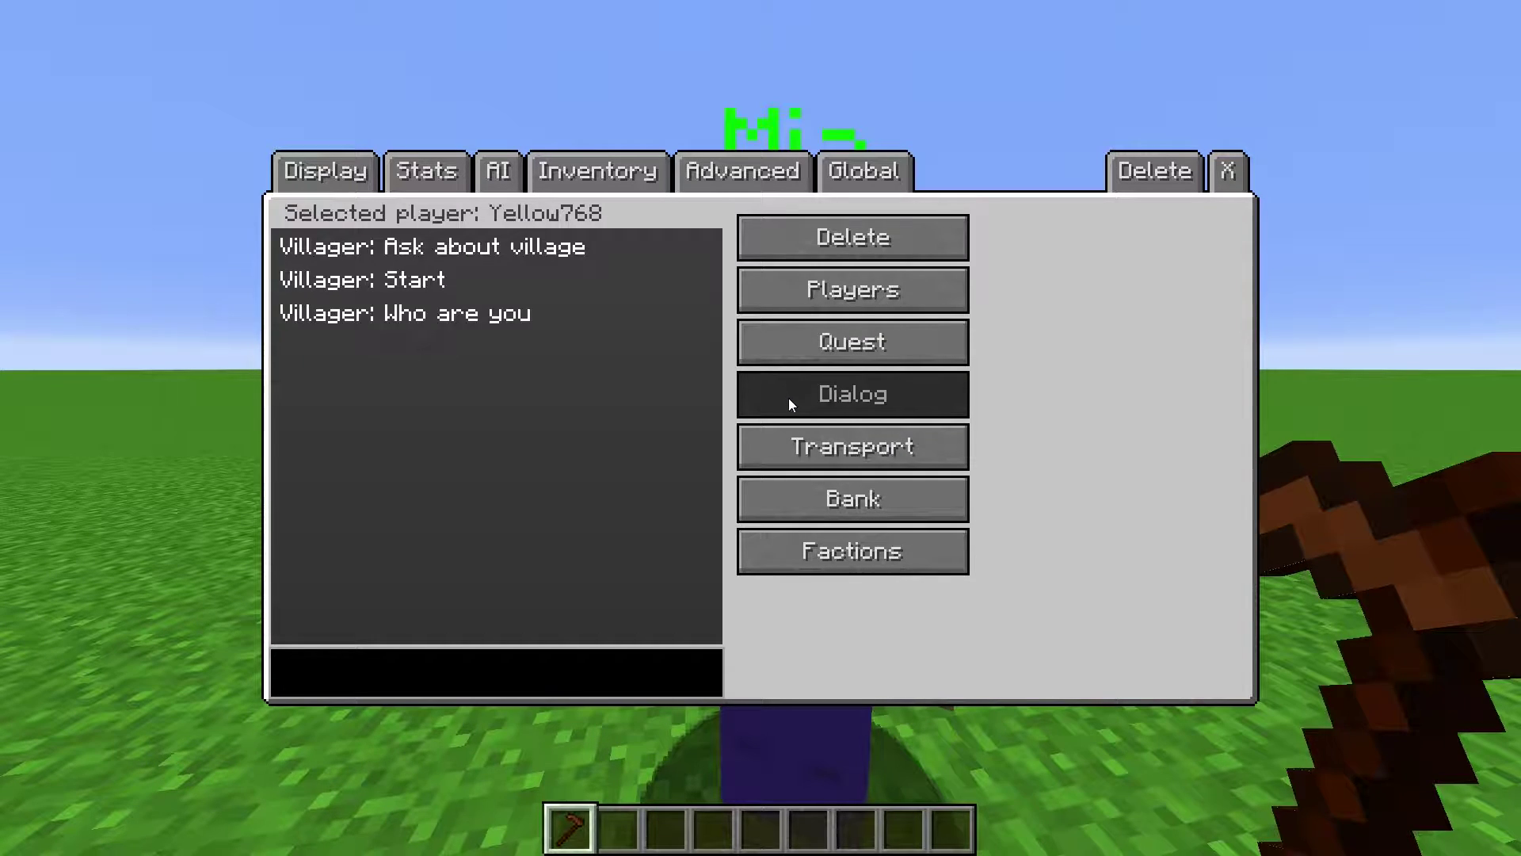
pyautogui.click(796, 446)
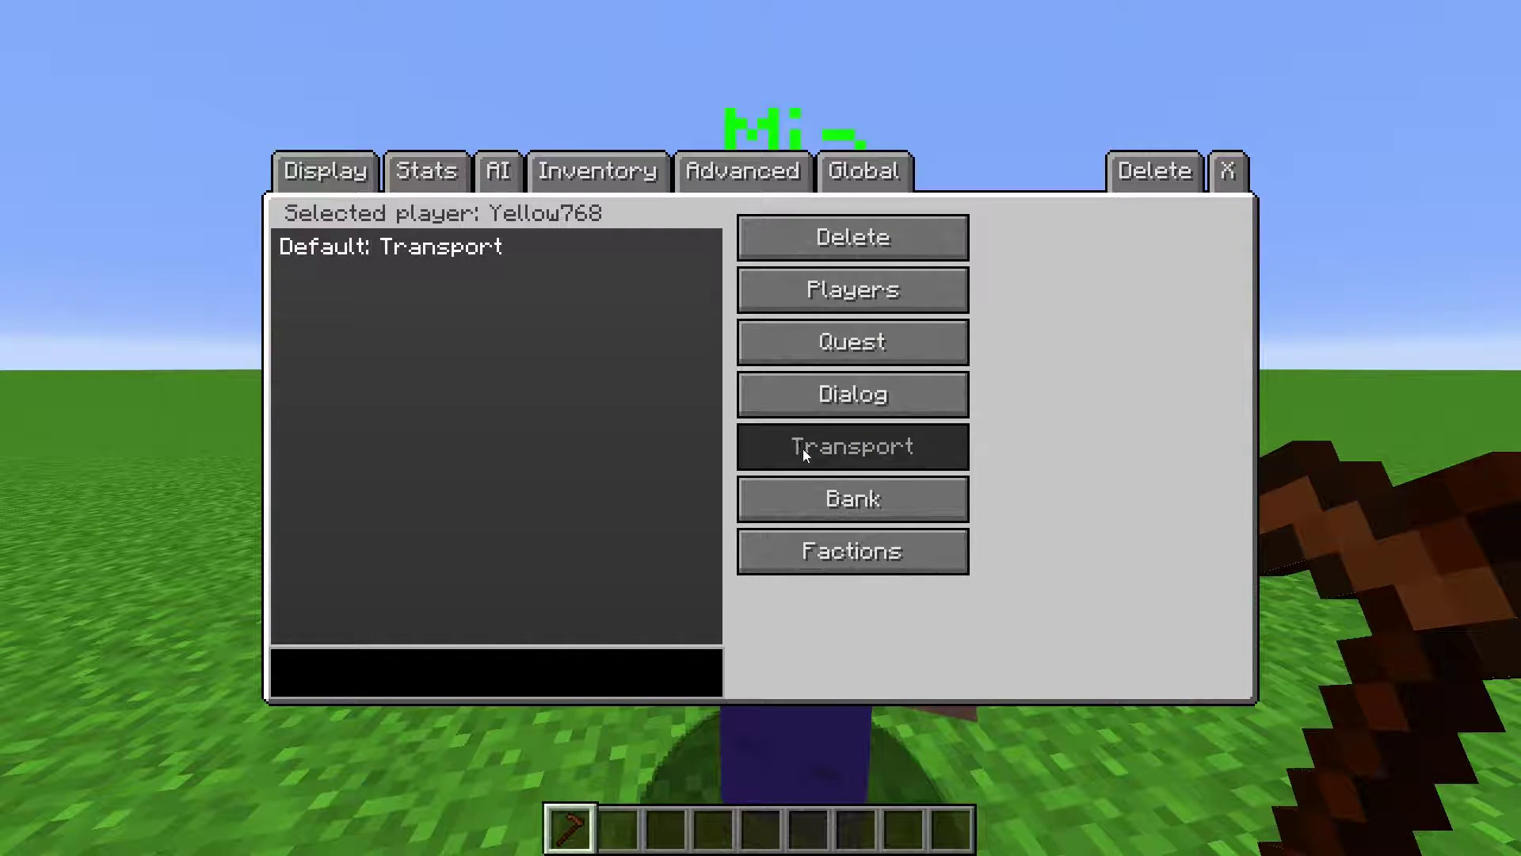
pyautogui.click(821, 504)
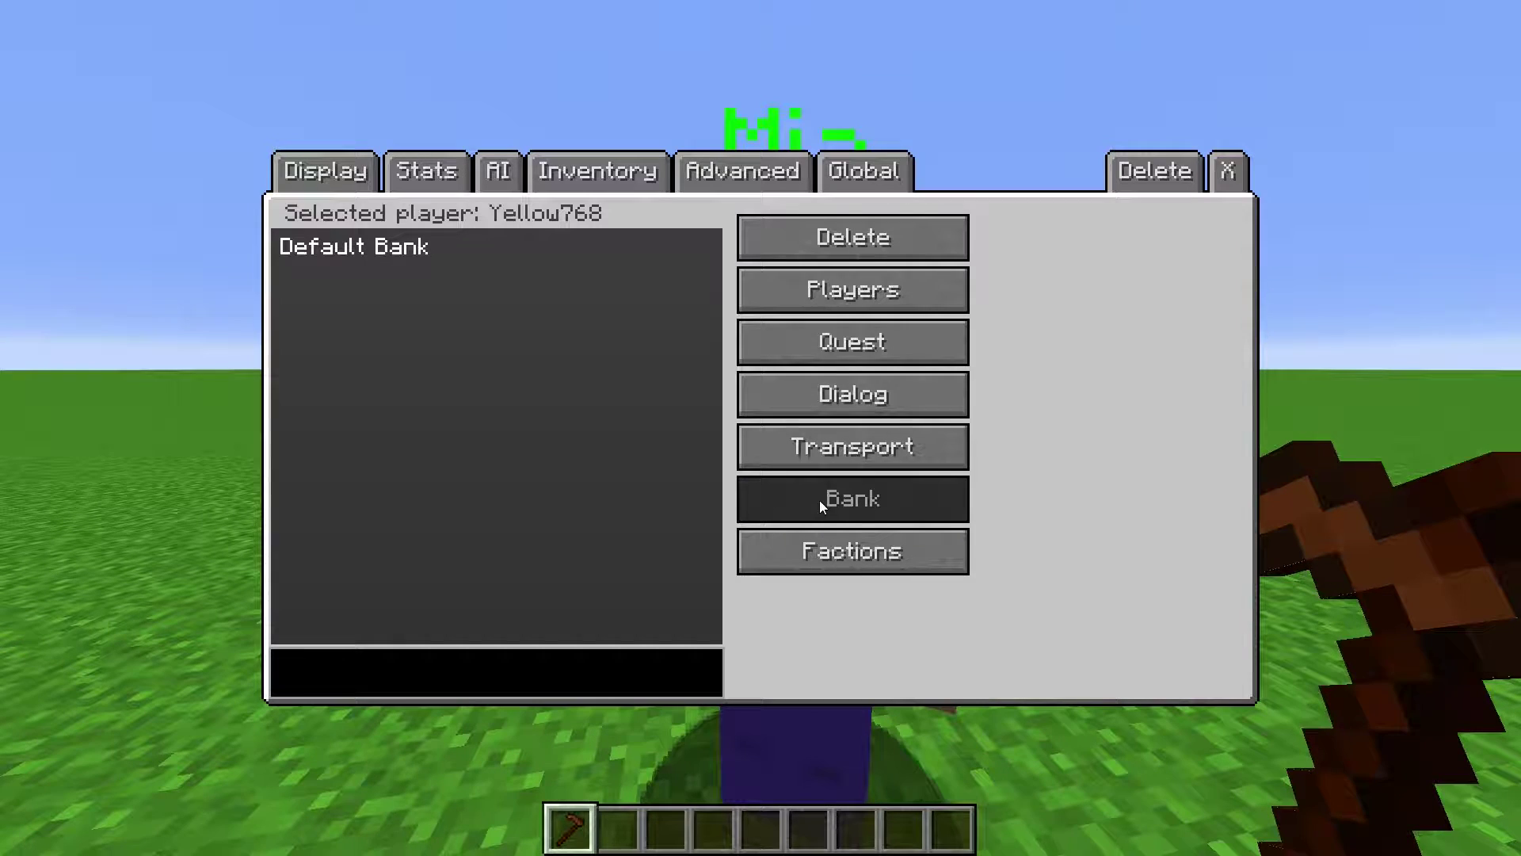
pyautogui.click(824, 546)
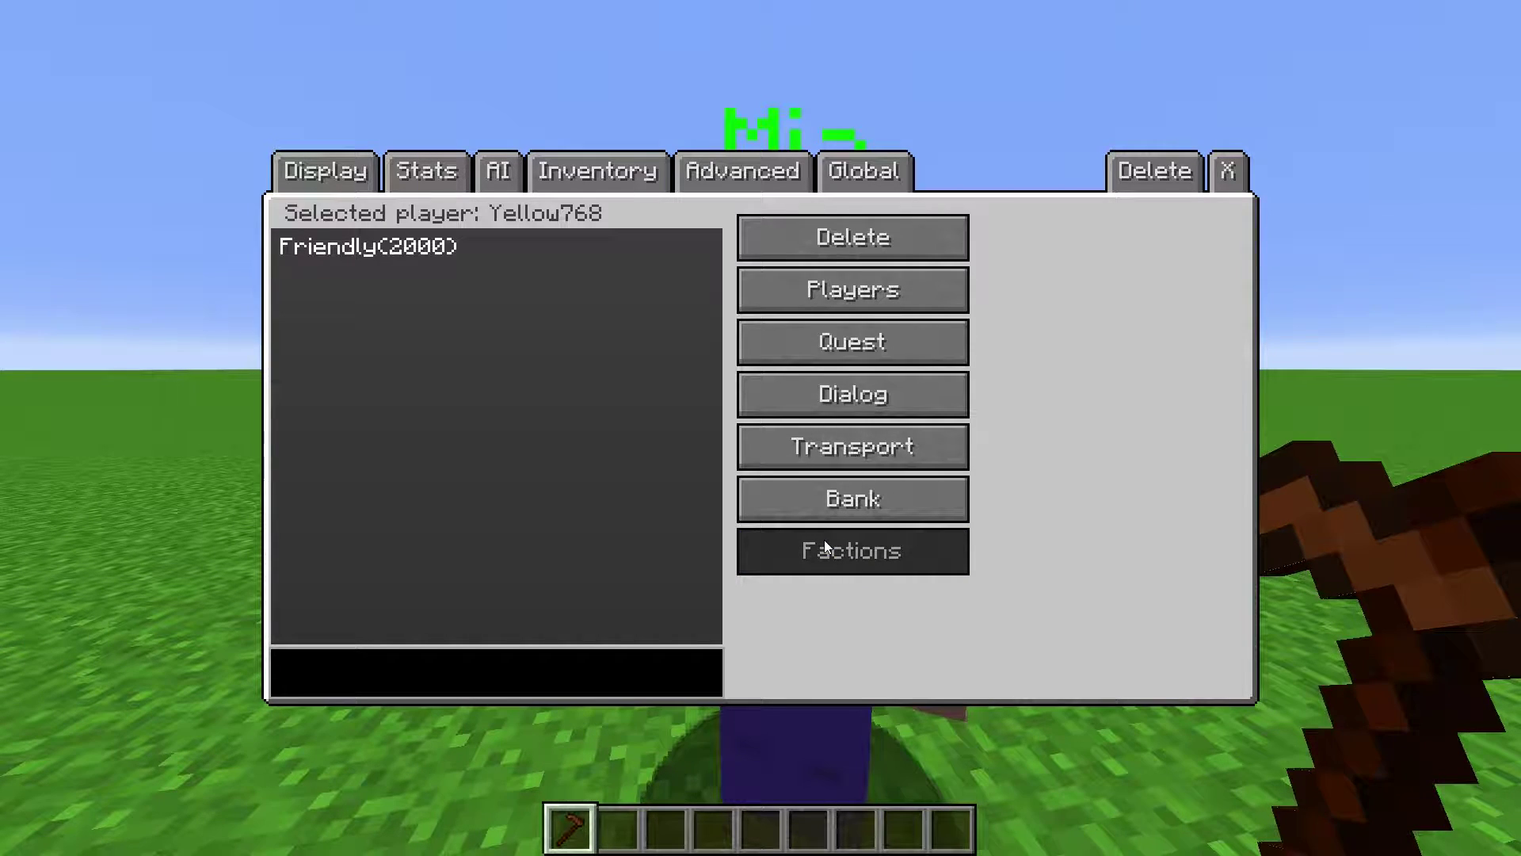
# Step: Delete the active Test: Quest record from the selected player's quest data
pyautogui.click(829, 353)
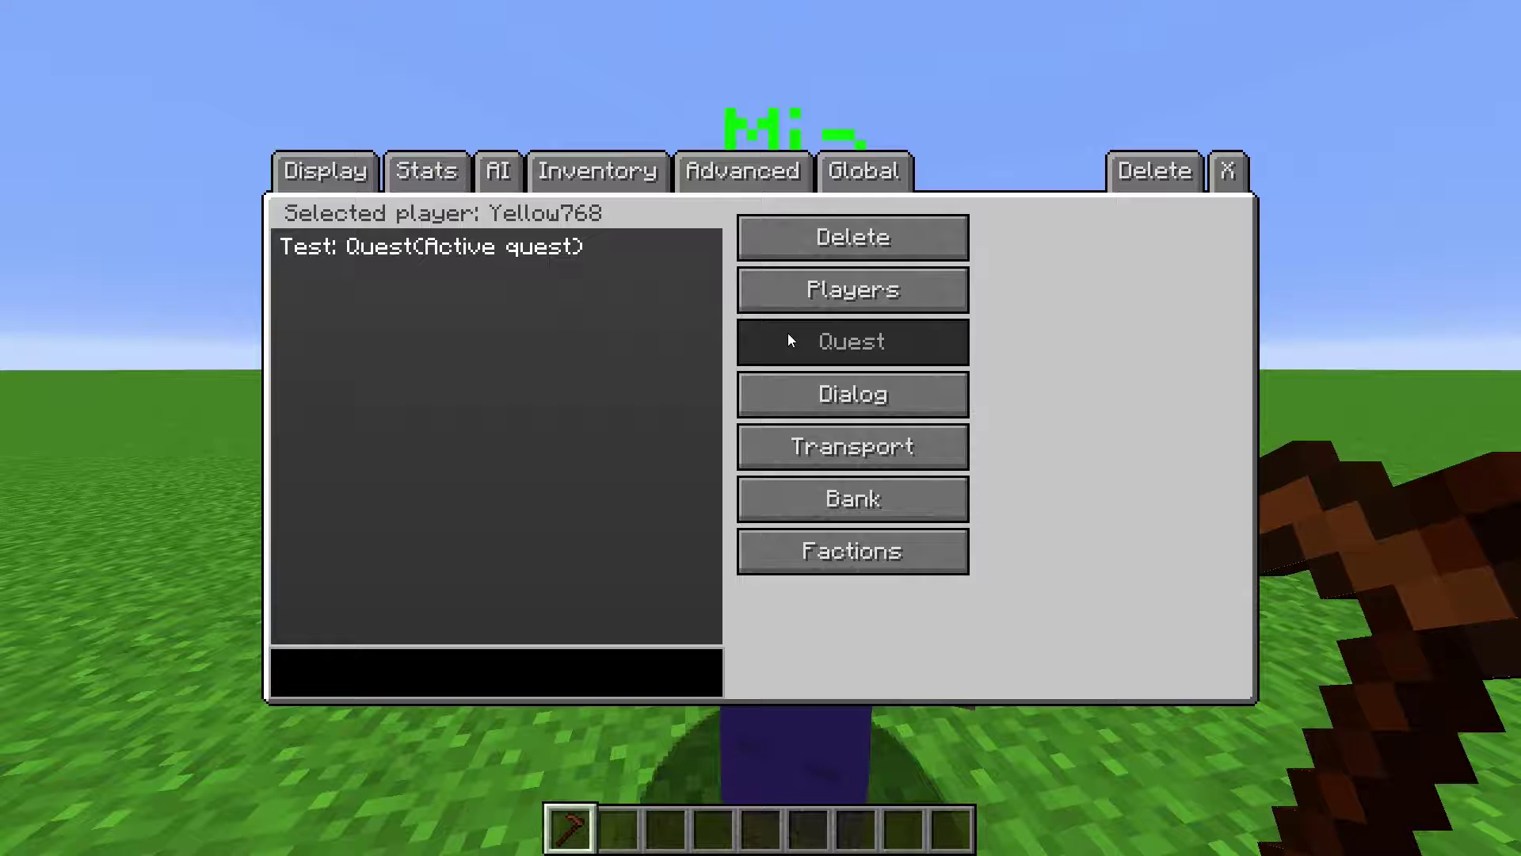
pyautogui.click(573, 252)
pyautogui.click(828, 239)
# Step: Delete the Friendly record from the selected player's faction data and return to the list of all players
pyautogui.click(897, 552)
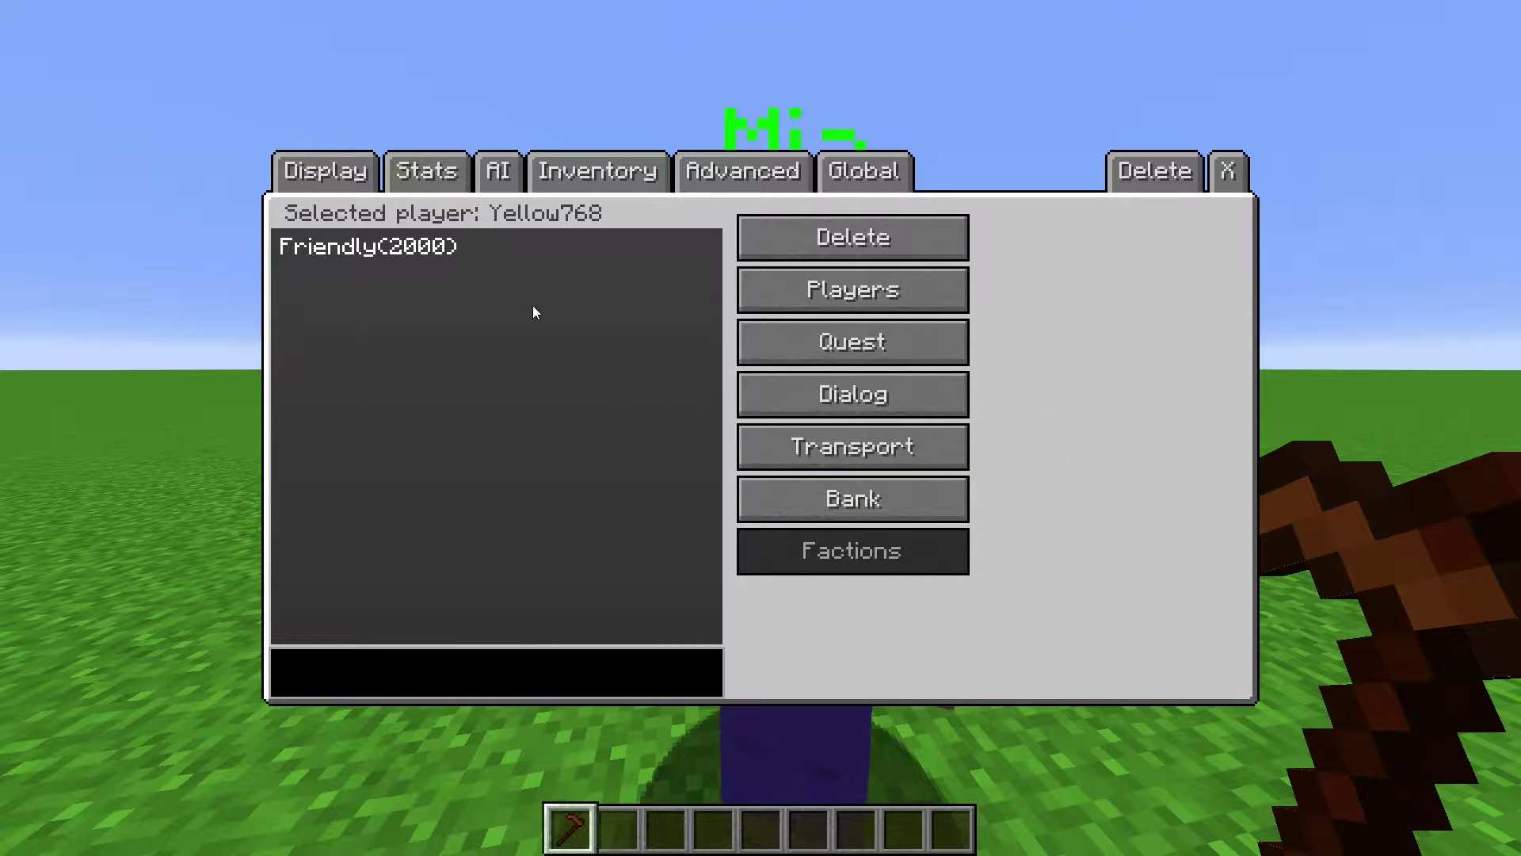
pyautogui.click(523, 244)
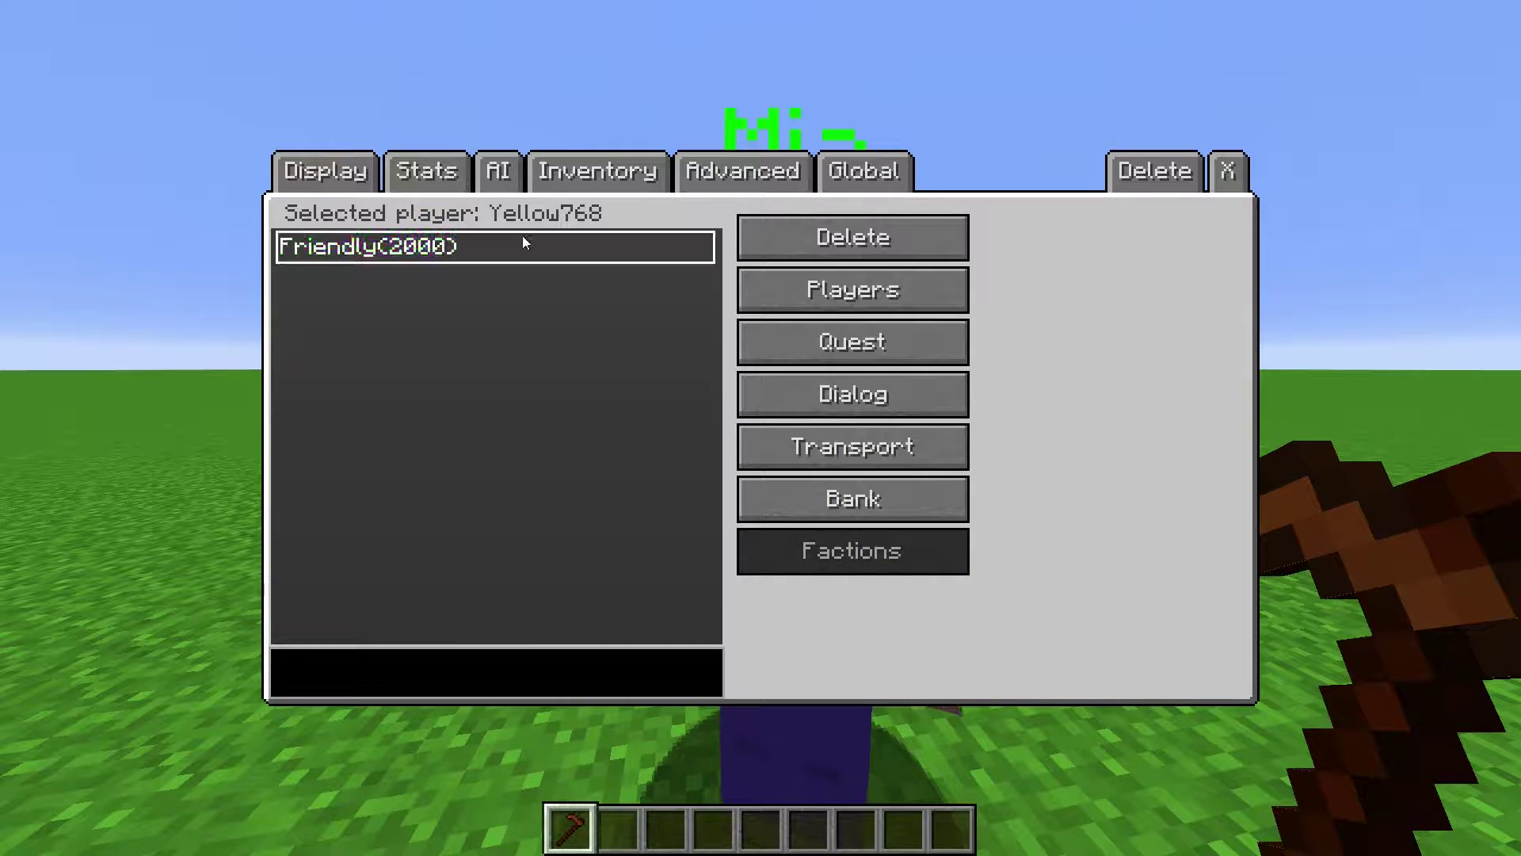
pyautogui.click(790, 239)
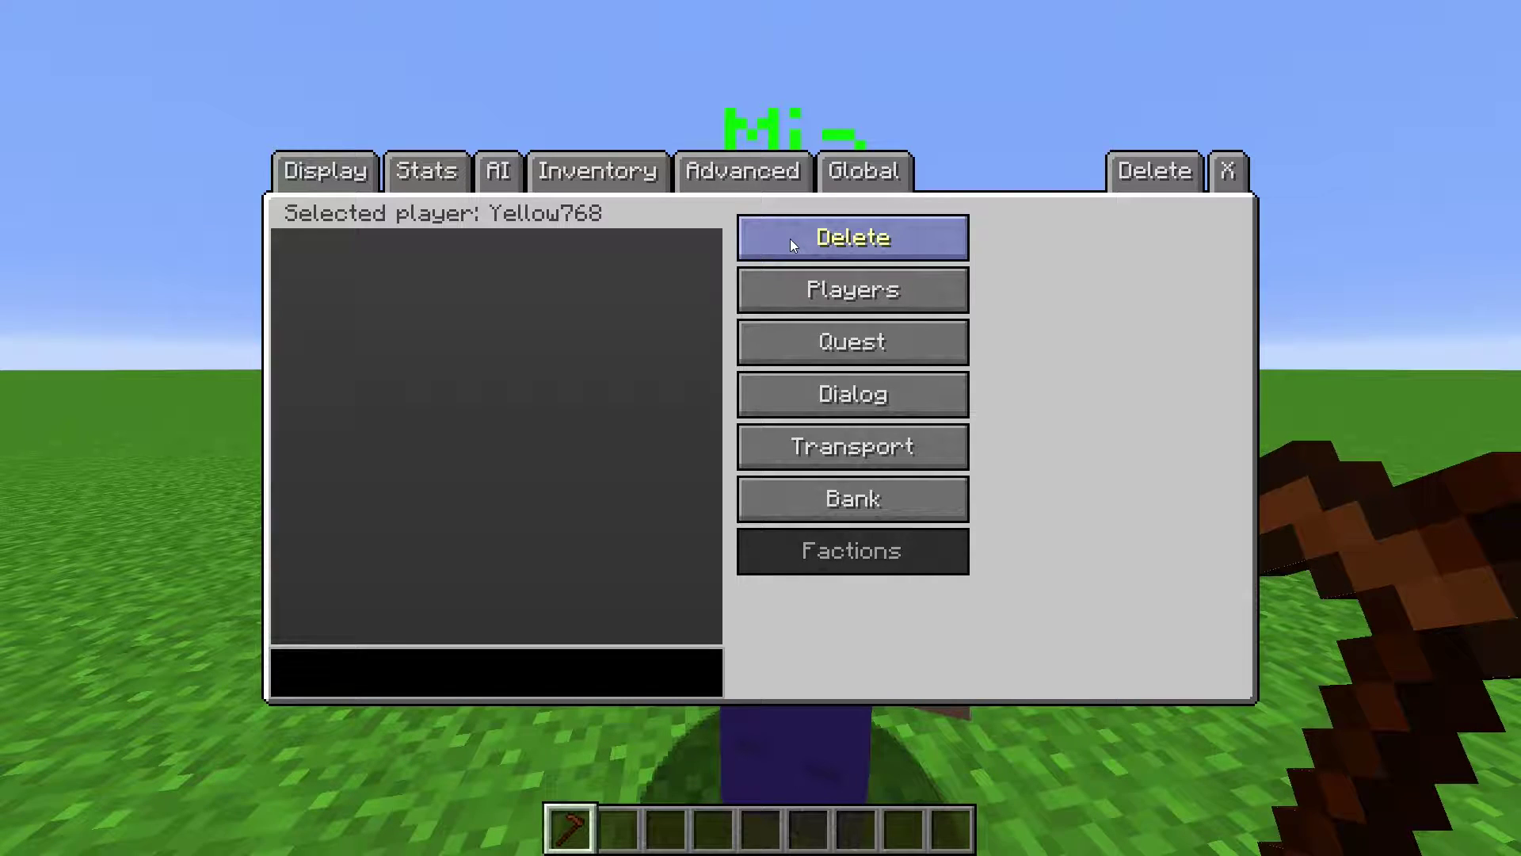
pyautogui.click(802, 290)
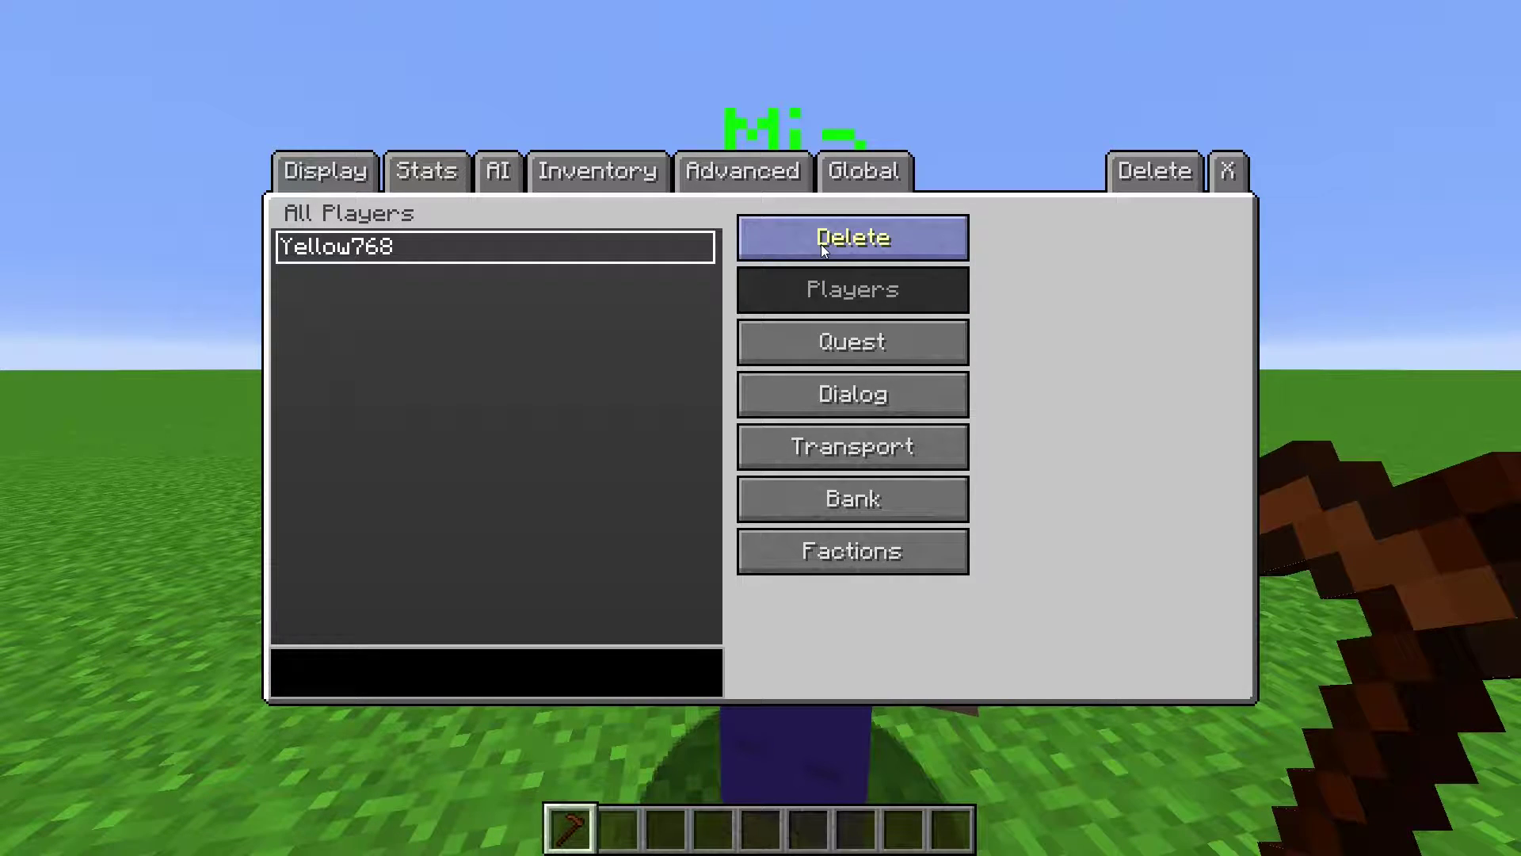
# Step: Review the selected player's quest, dialog, transport, bank and faction records
pyautogui.click(828, 347)
pyautogui.click(836, 396)
pyautogui.click(843, 443)
pyautogui.click(847, 499)
pyautogui.click(858, 558)
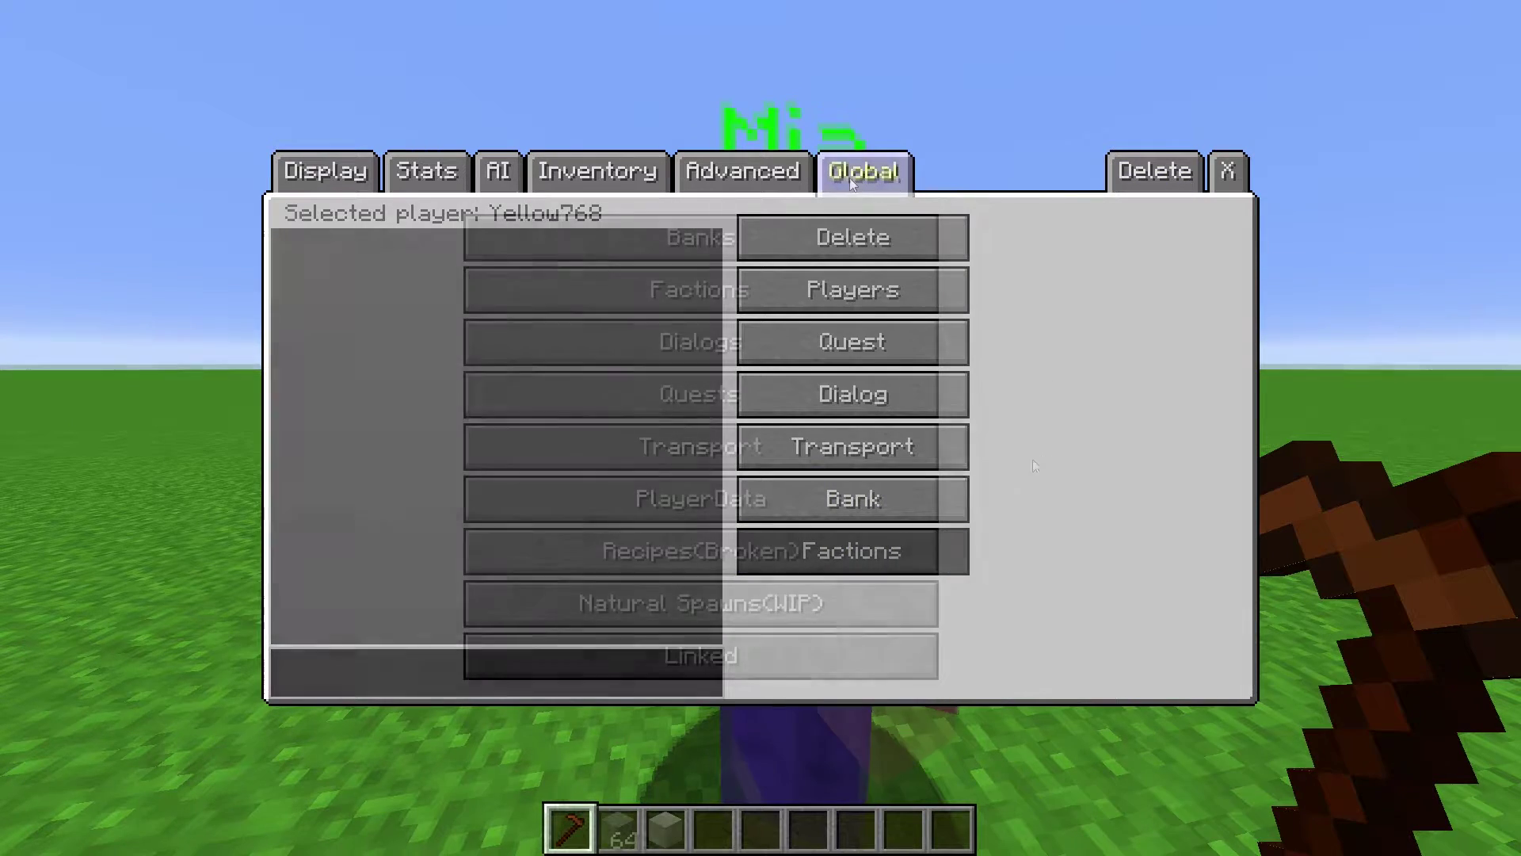
# Step: Open the recipe settings and compare the global recipes with the carpentry bench recipes
pyautogui.click(899, 546)
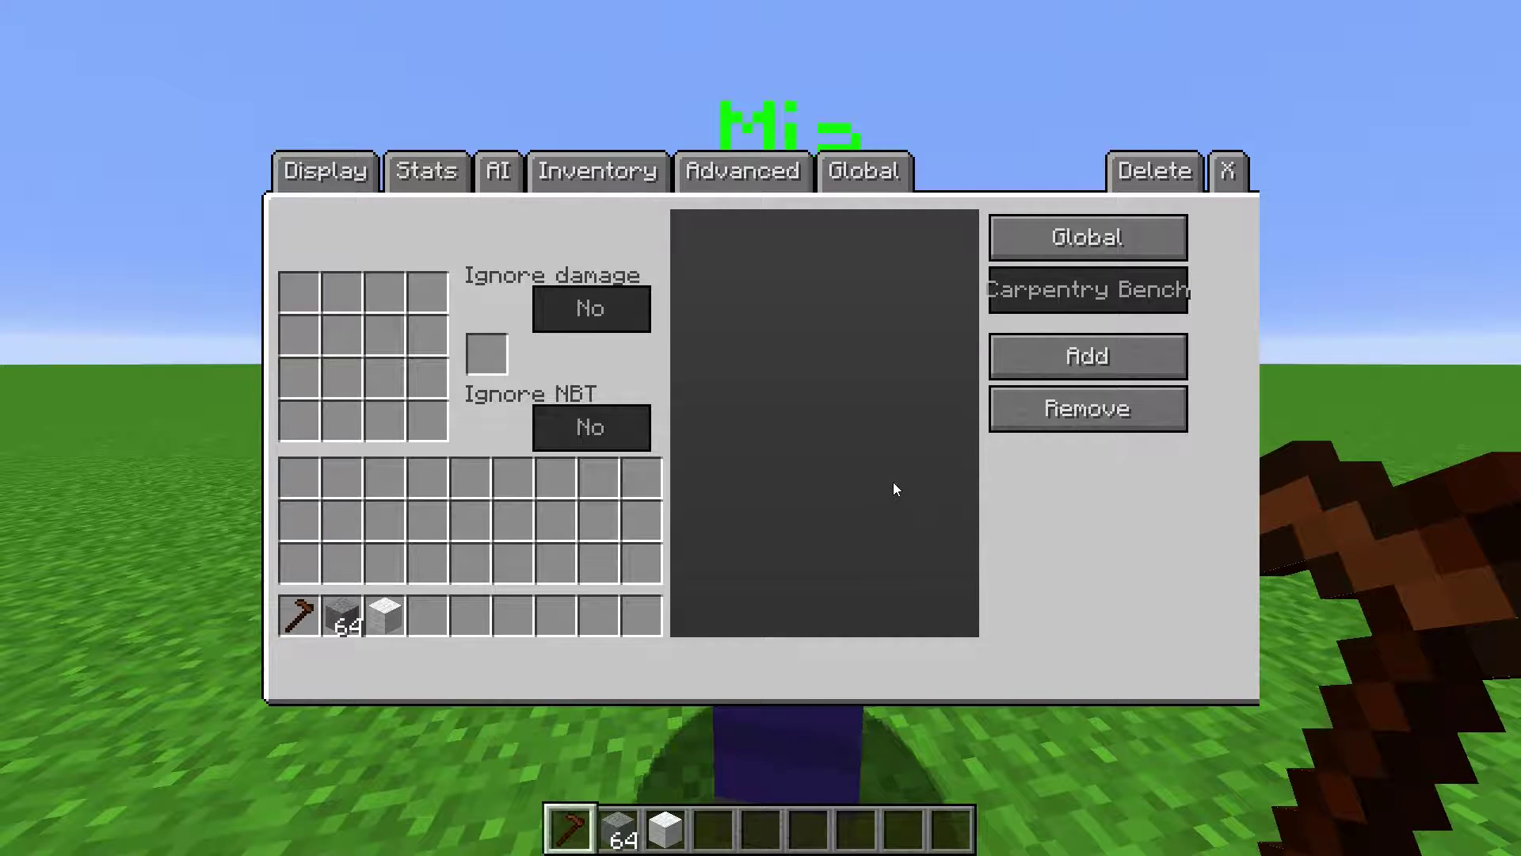
pyautogui.click(1066, 248)
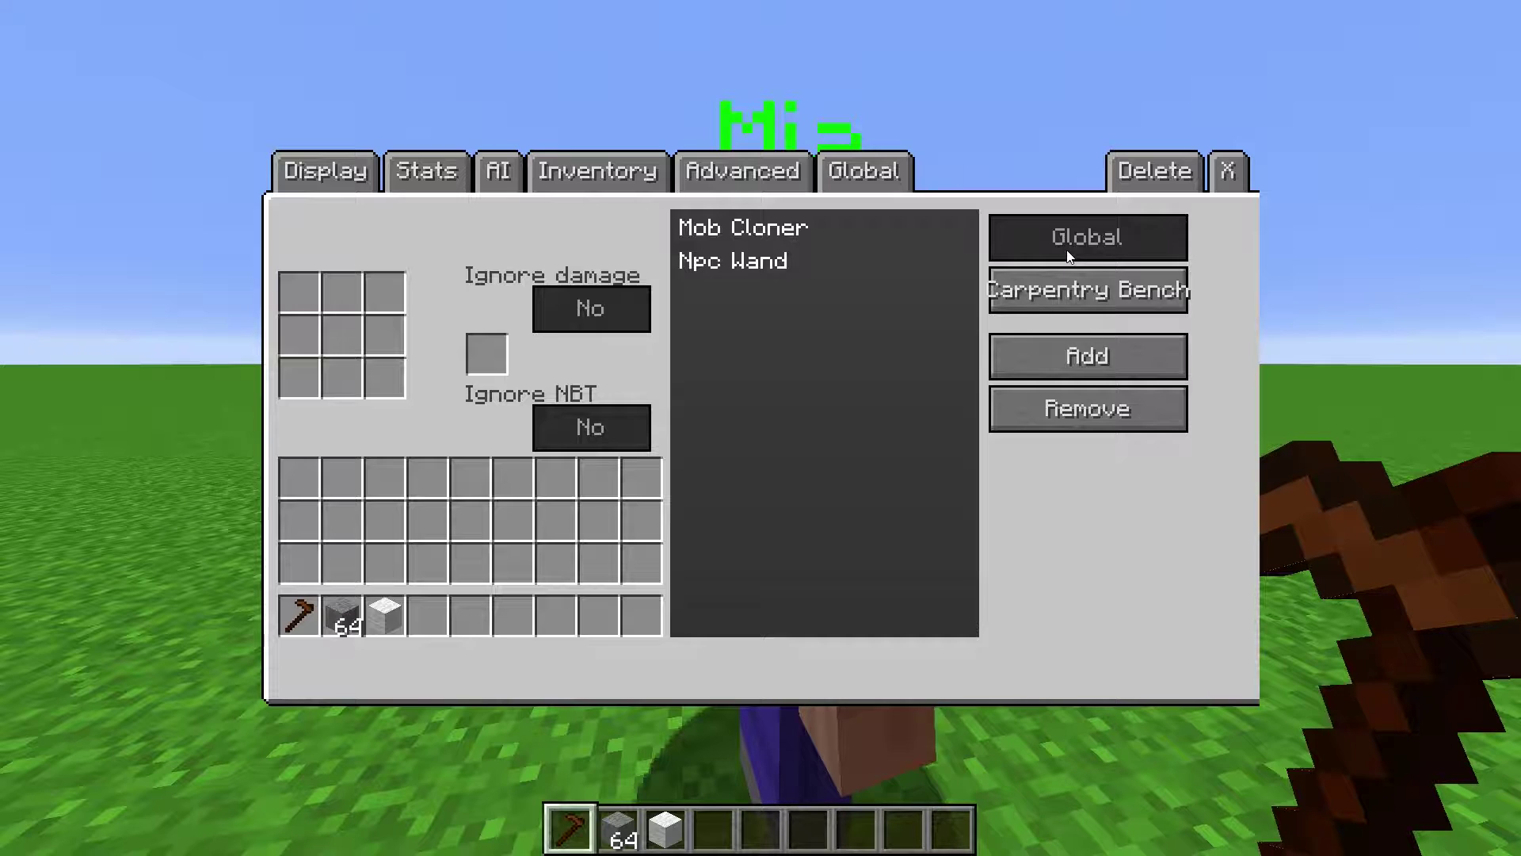
pyautogui.click(1059, 293)
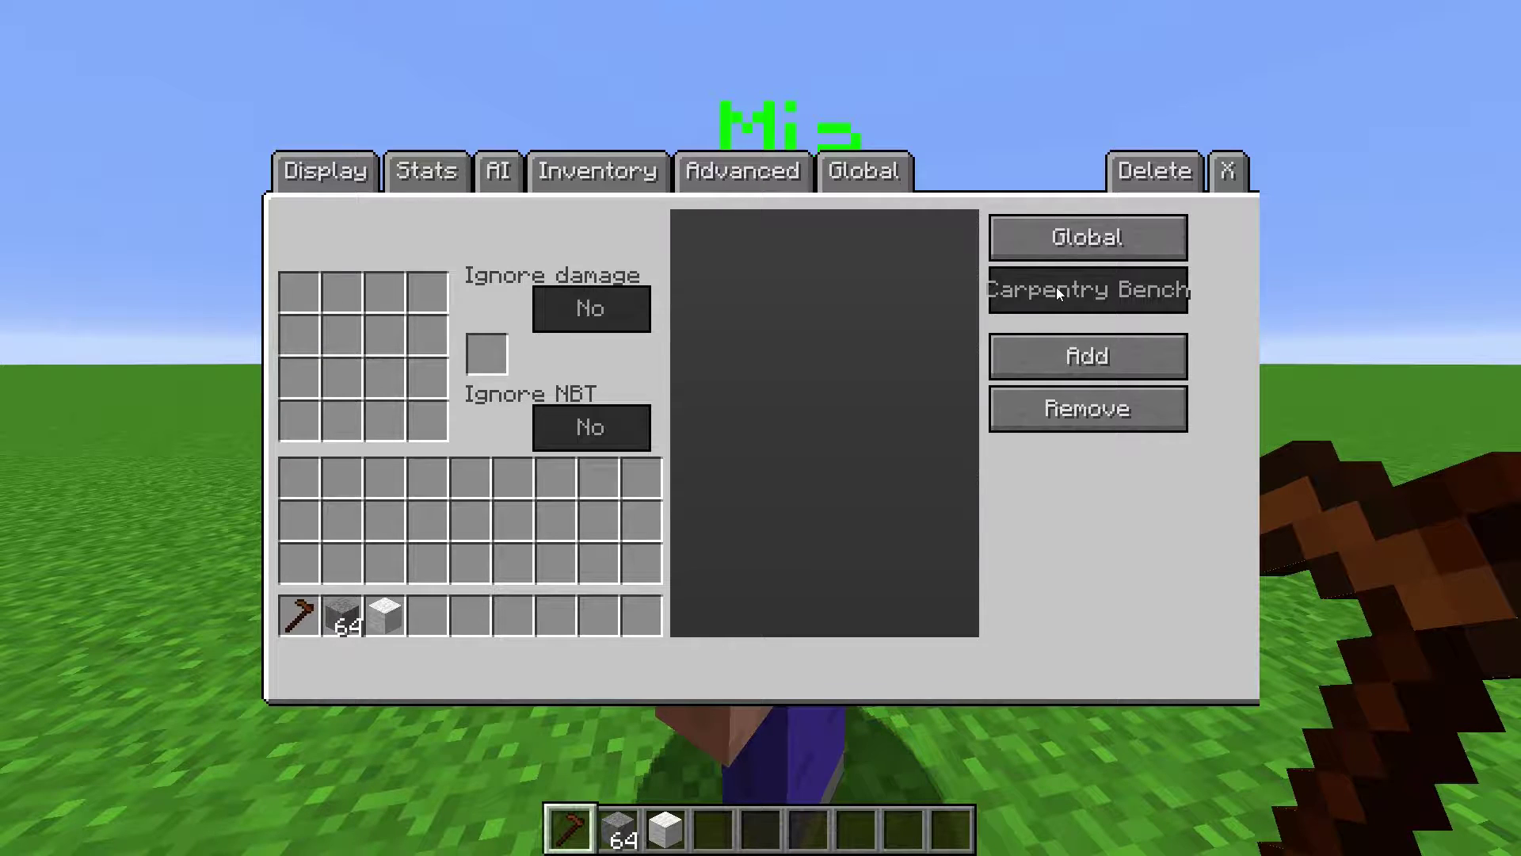
# Step: Add a carpentry bench recipe and name it Crafting
pyautogui.click(1074, 343)
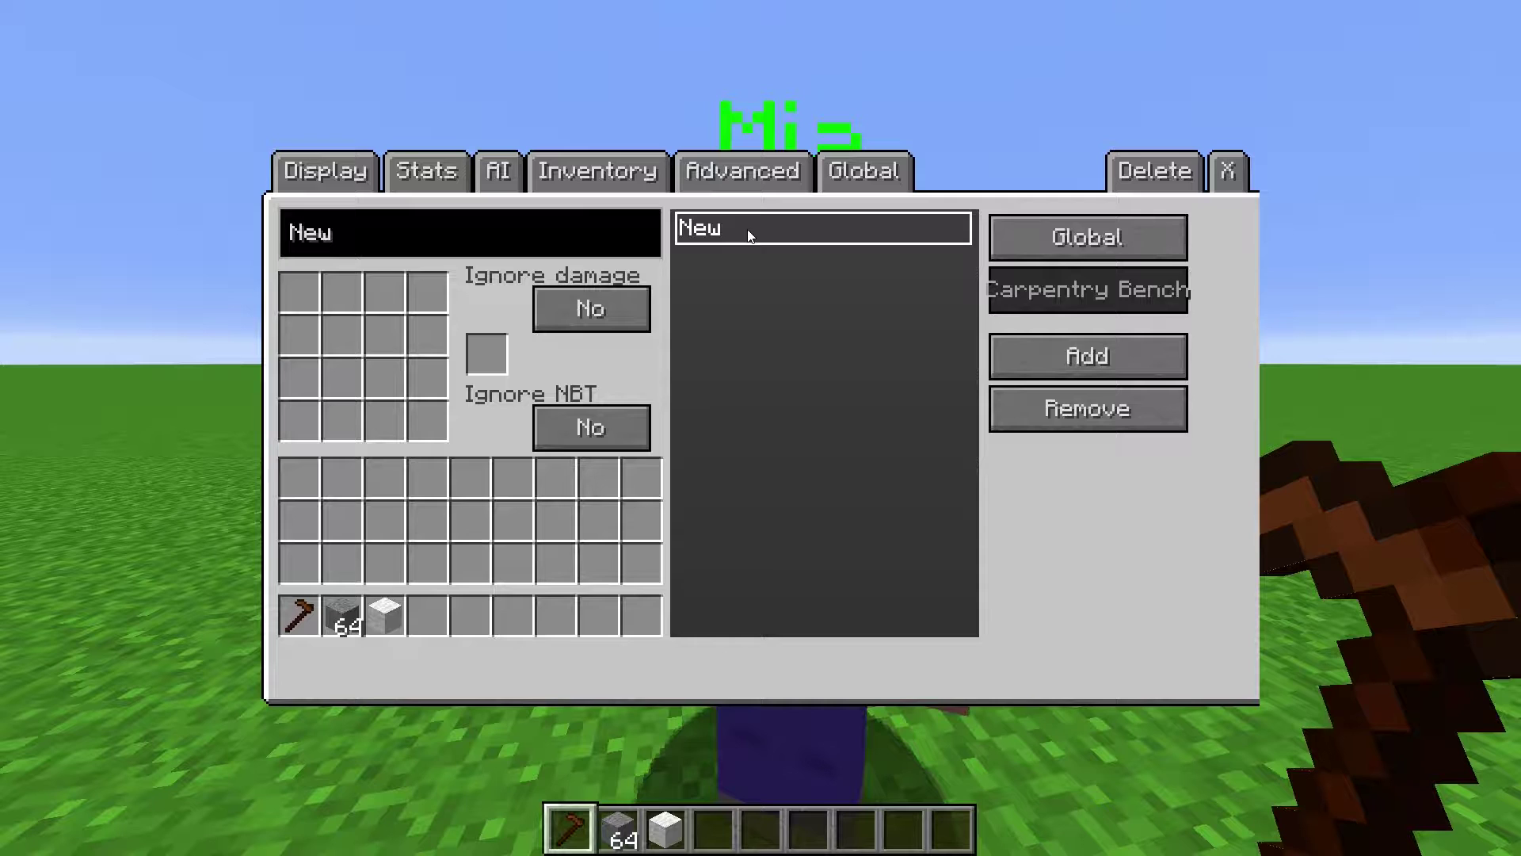
pyautogui.click(482, 238)
pyautogui.press('BackSpace')
pyautogui.press('BackSpace')
pyautogui.press('BackSpace')
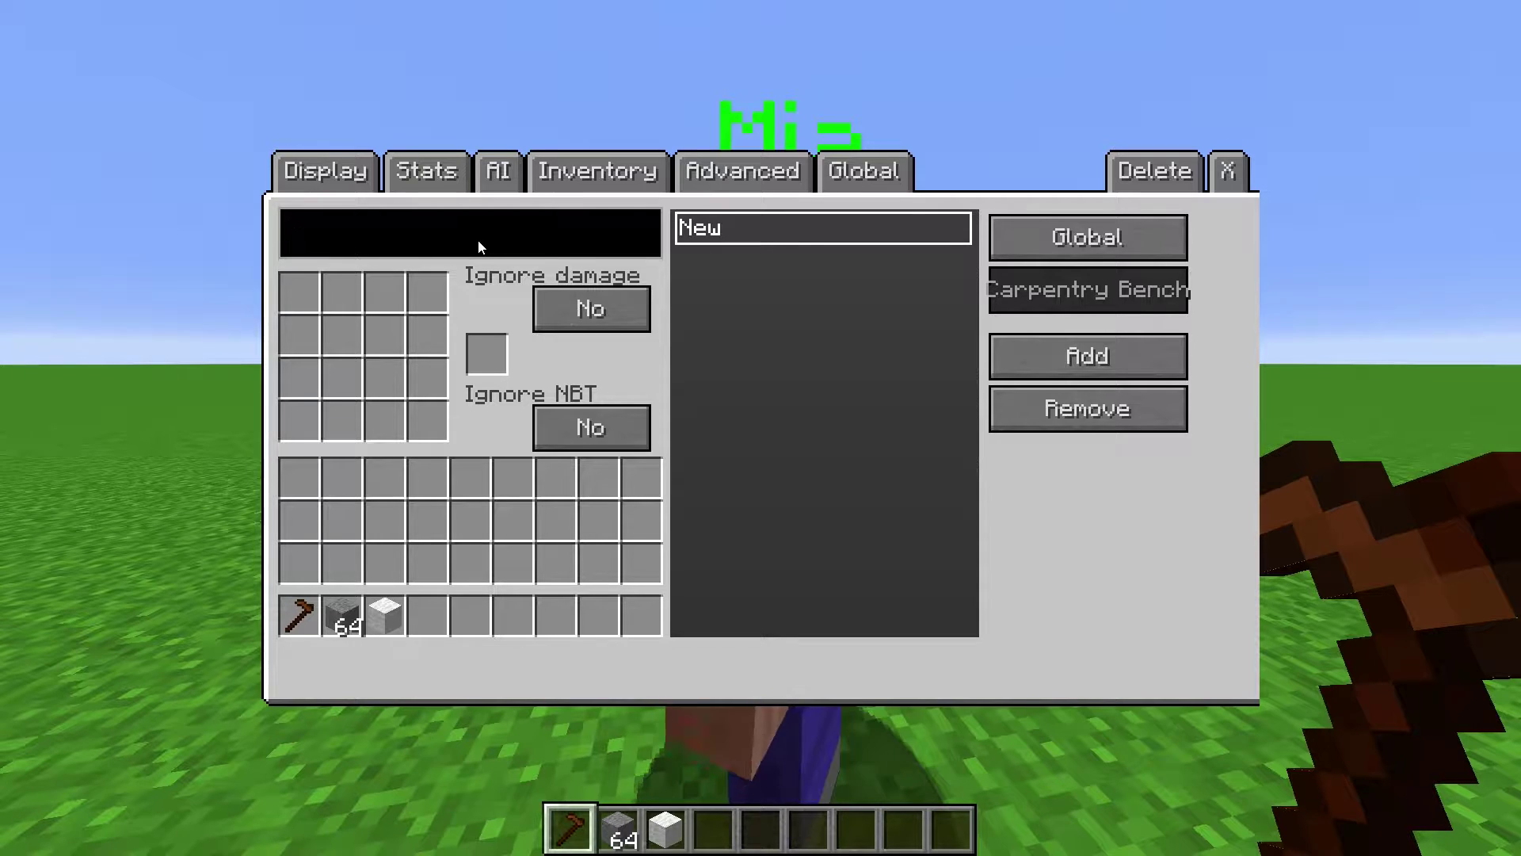
pyautogui.write('Crafting')
# Step: Lay out seven single stone blocks in the Crafting recipe's grid and set the white block as its result
pyautogui.click(340, 618)
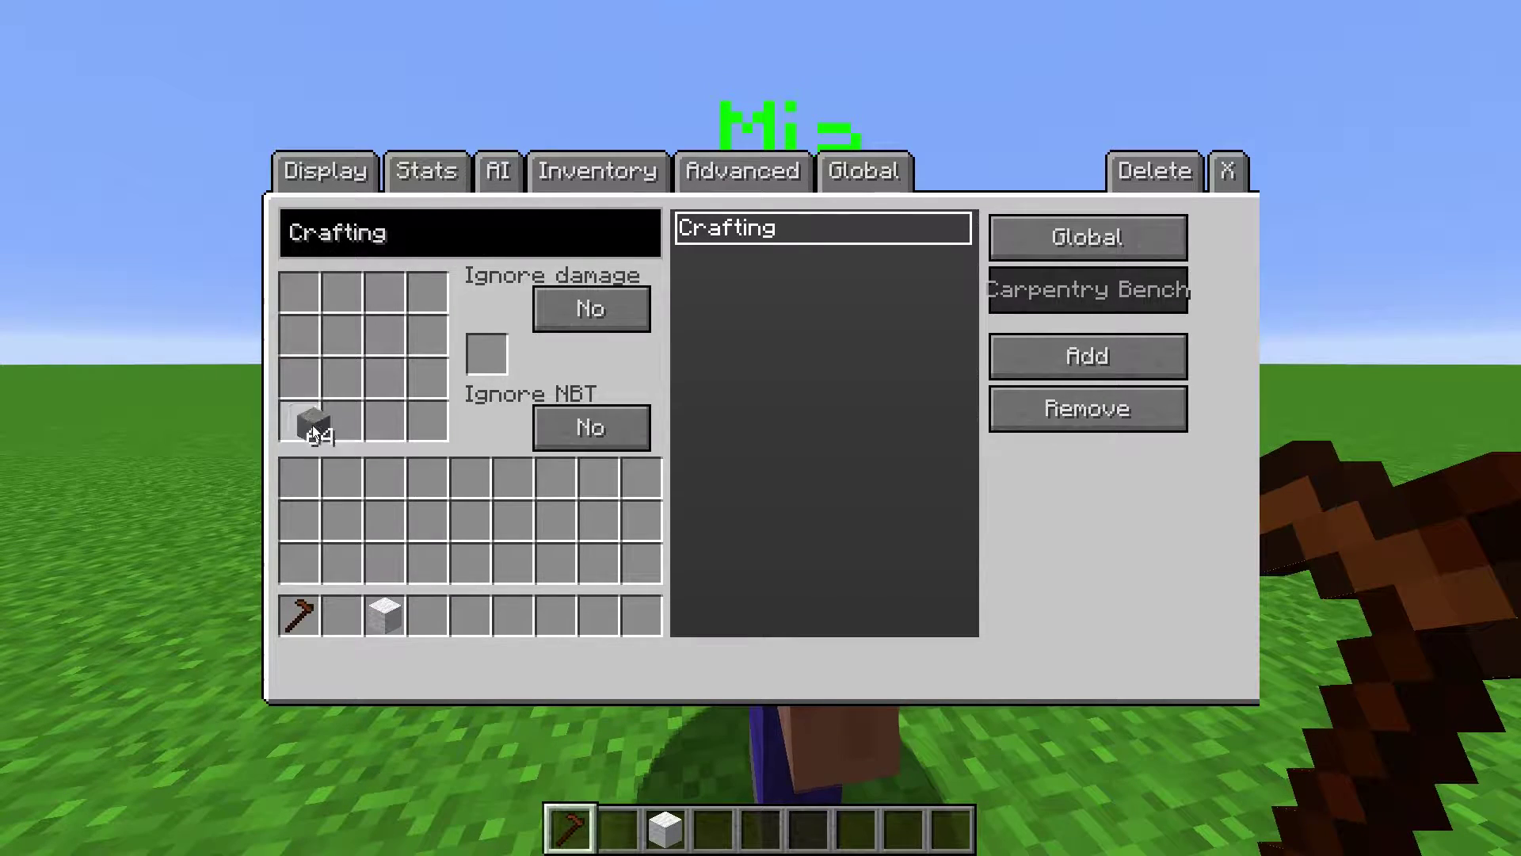
pyautogui.rightClick(306, 417)
pyautogui.rightClick(337, 385)
pyautogui.rightClick(385, 292)
pyautogui.rightClick(385, 335)
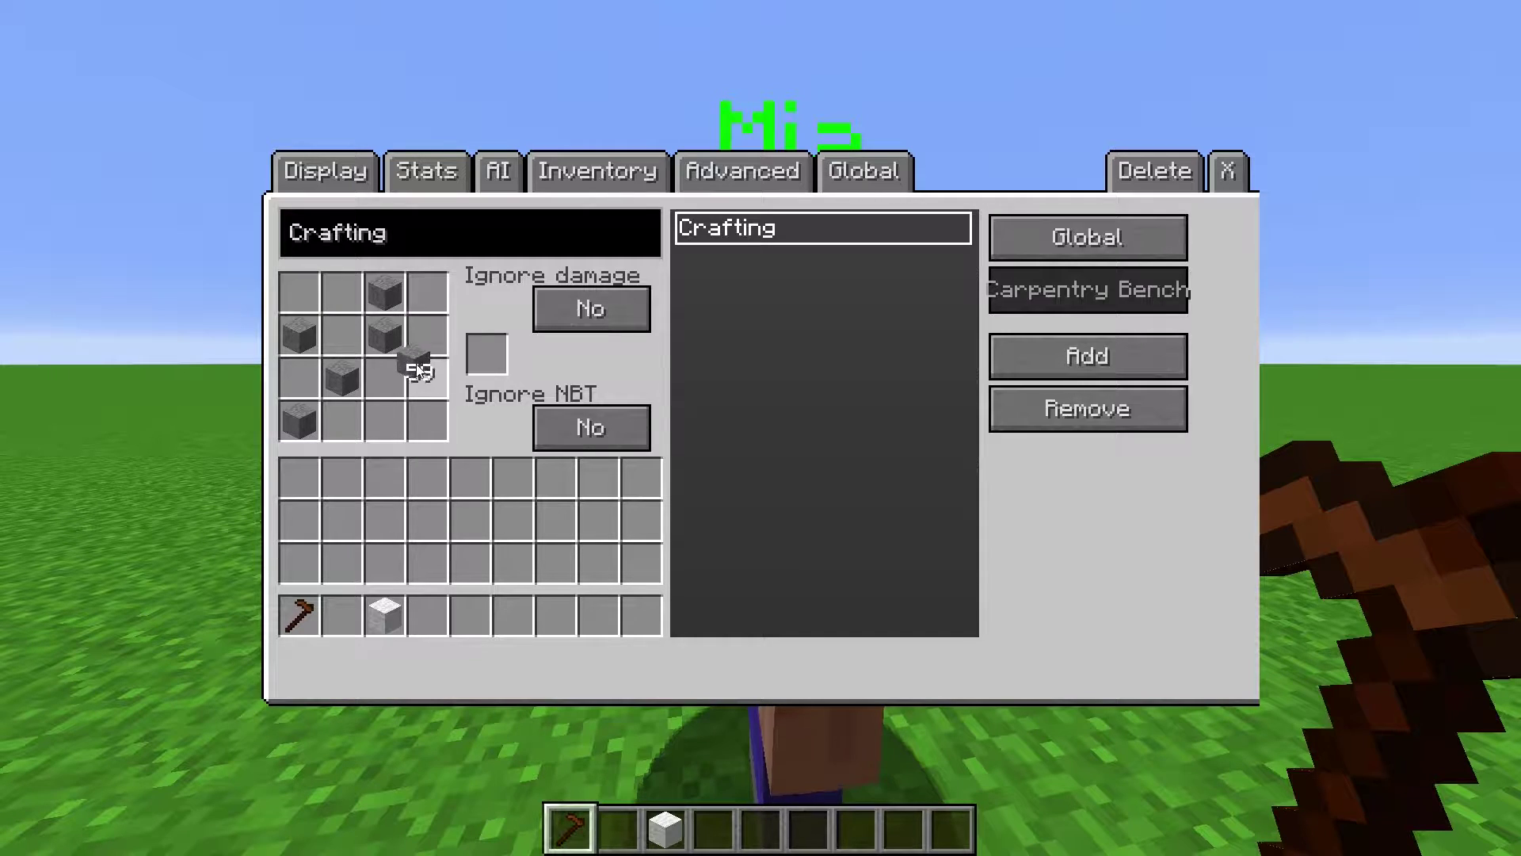
pyautogui.rightClick(427, 378)
pyautogui.rightClick(384, 421)
pyautogui.click(385, 524)
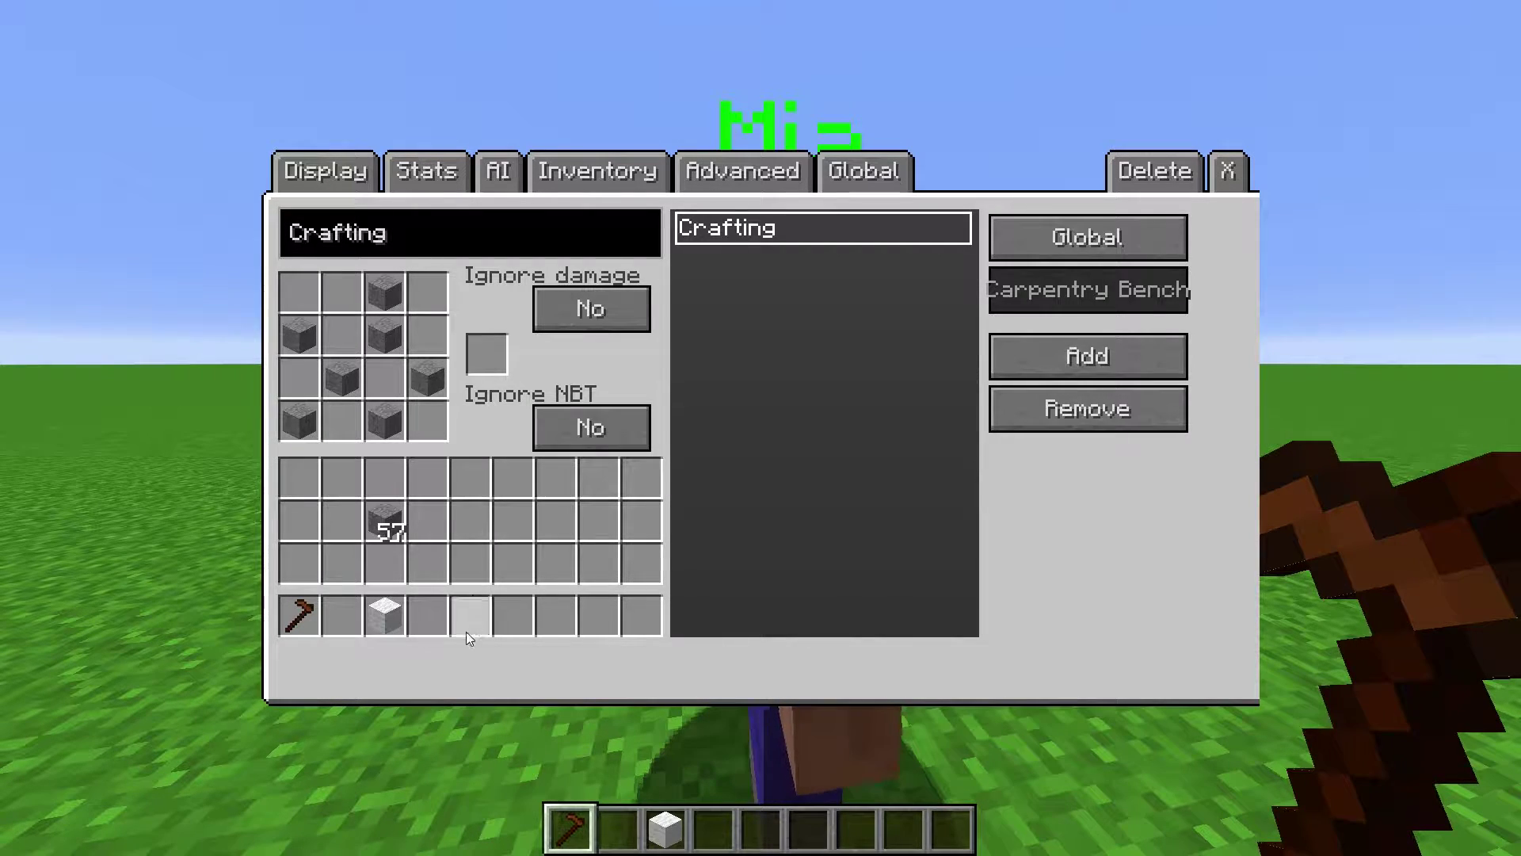
pyautogui.click(386, 617)
pyautogui.click(486, 361)
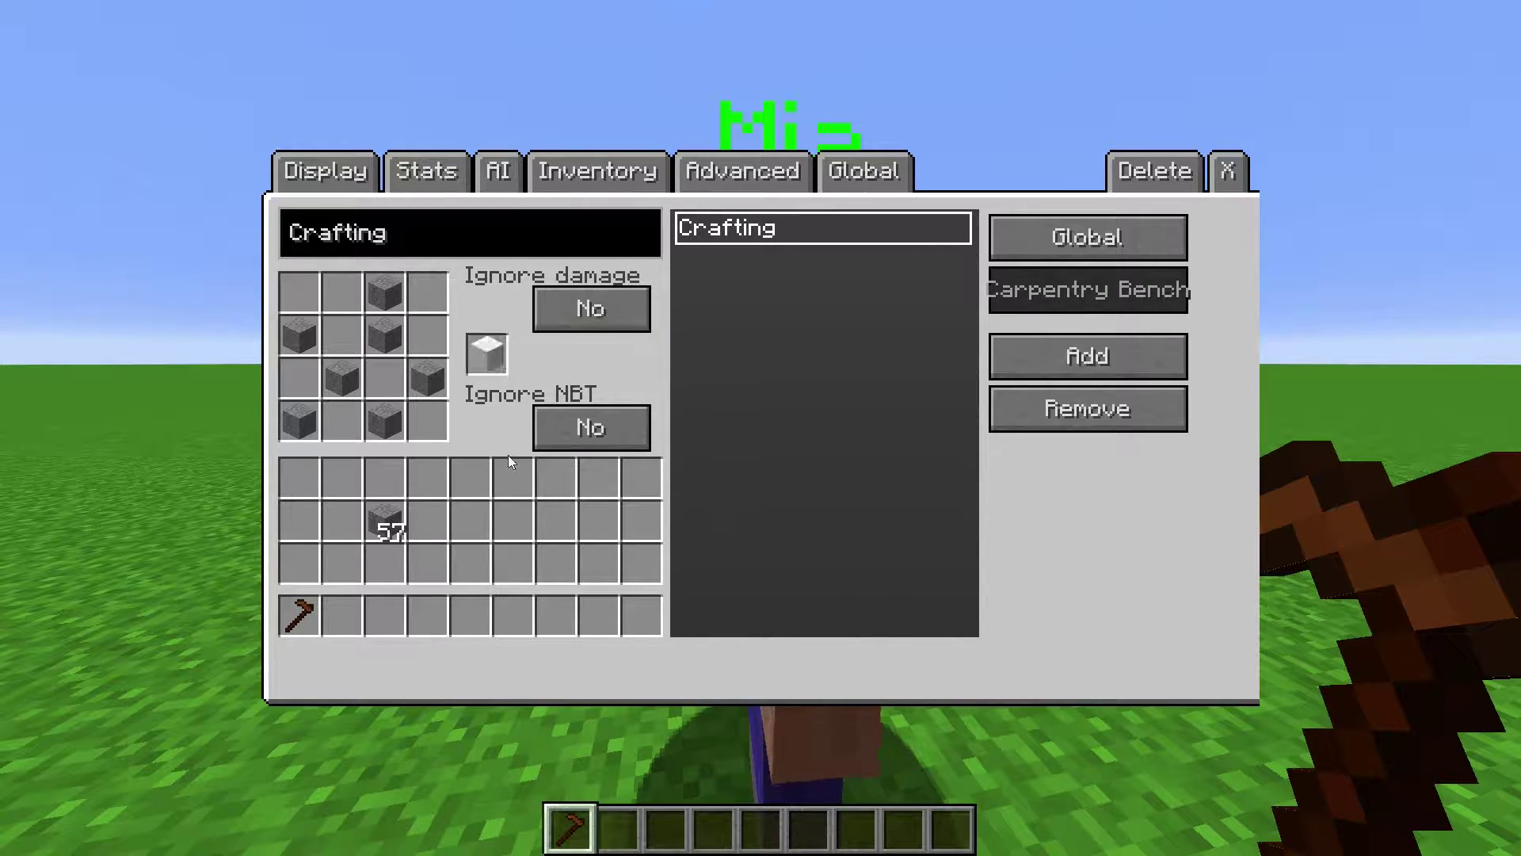
# Step: Switch the Crafting recipe's Ignore damage and Ignore NBT options to Yes and back to No
pyautogui.click(587, 328)
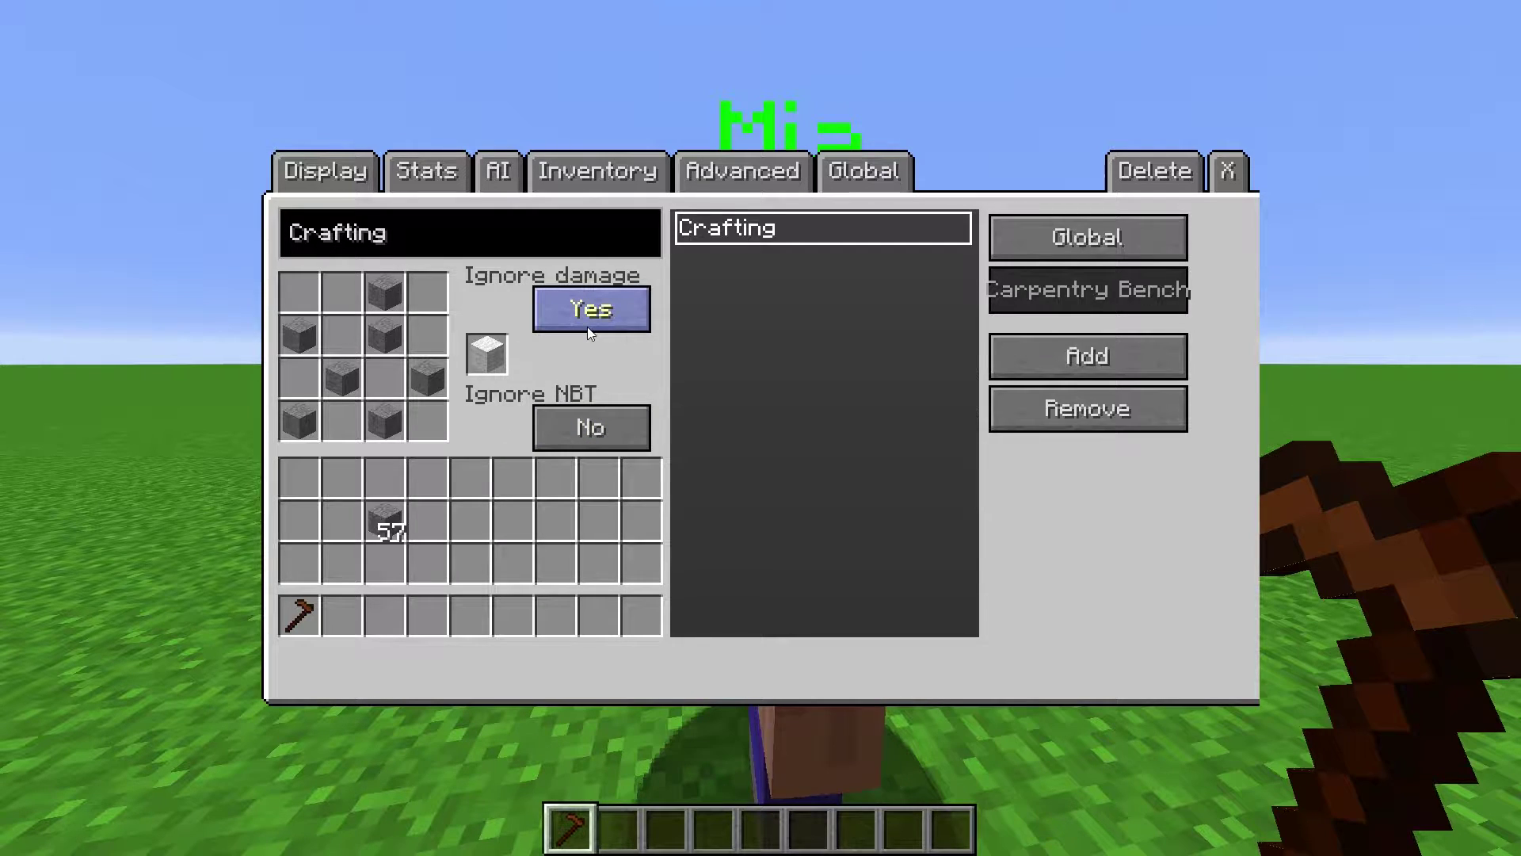
pyautogui.click(587, 327)
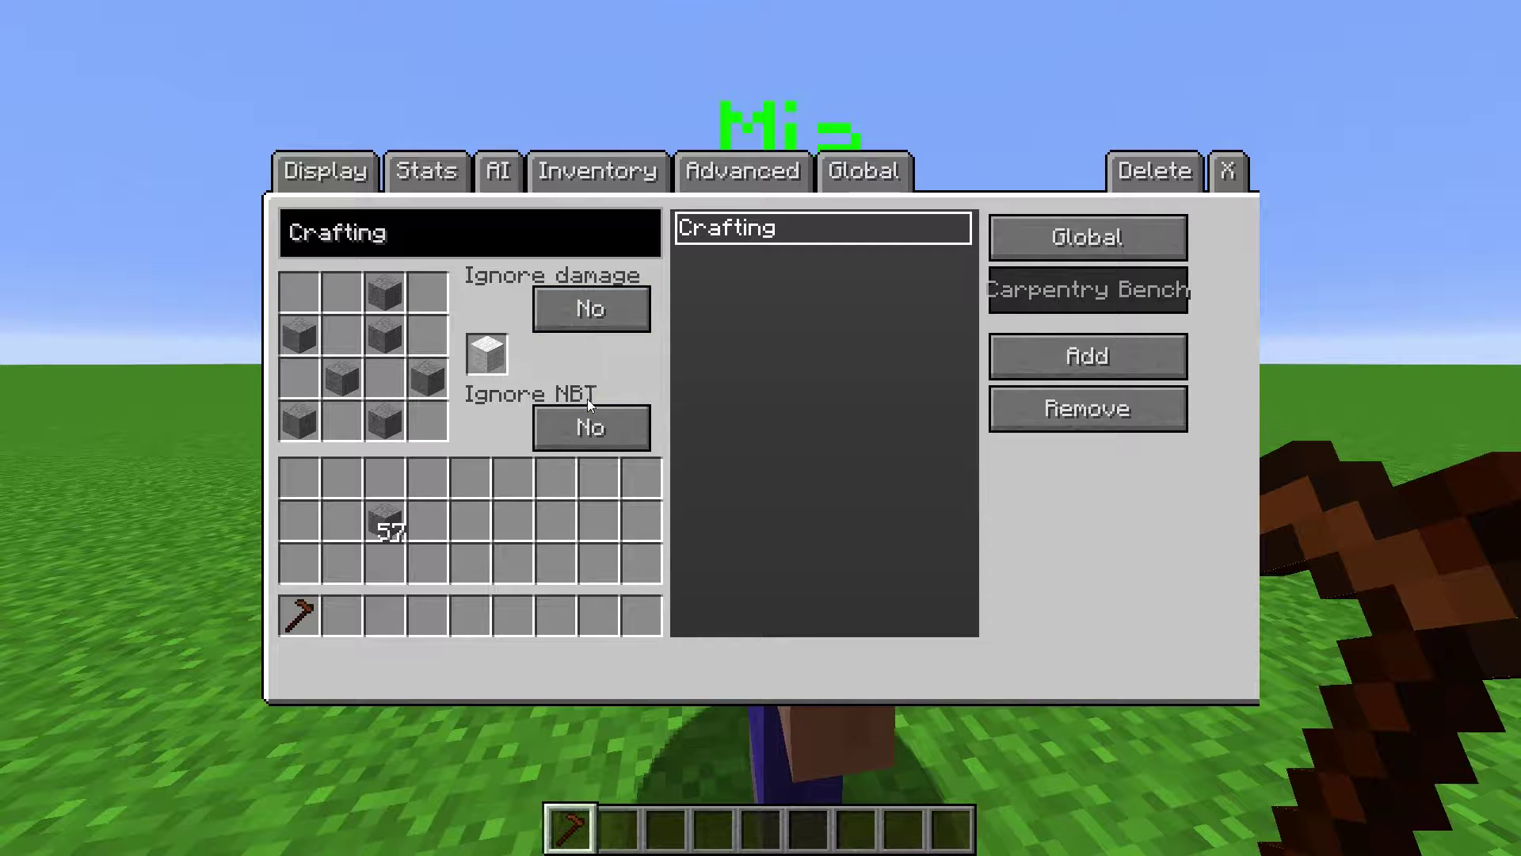
pyautogui.click(587, 424)
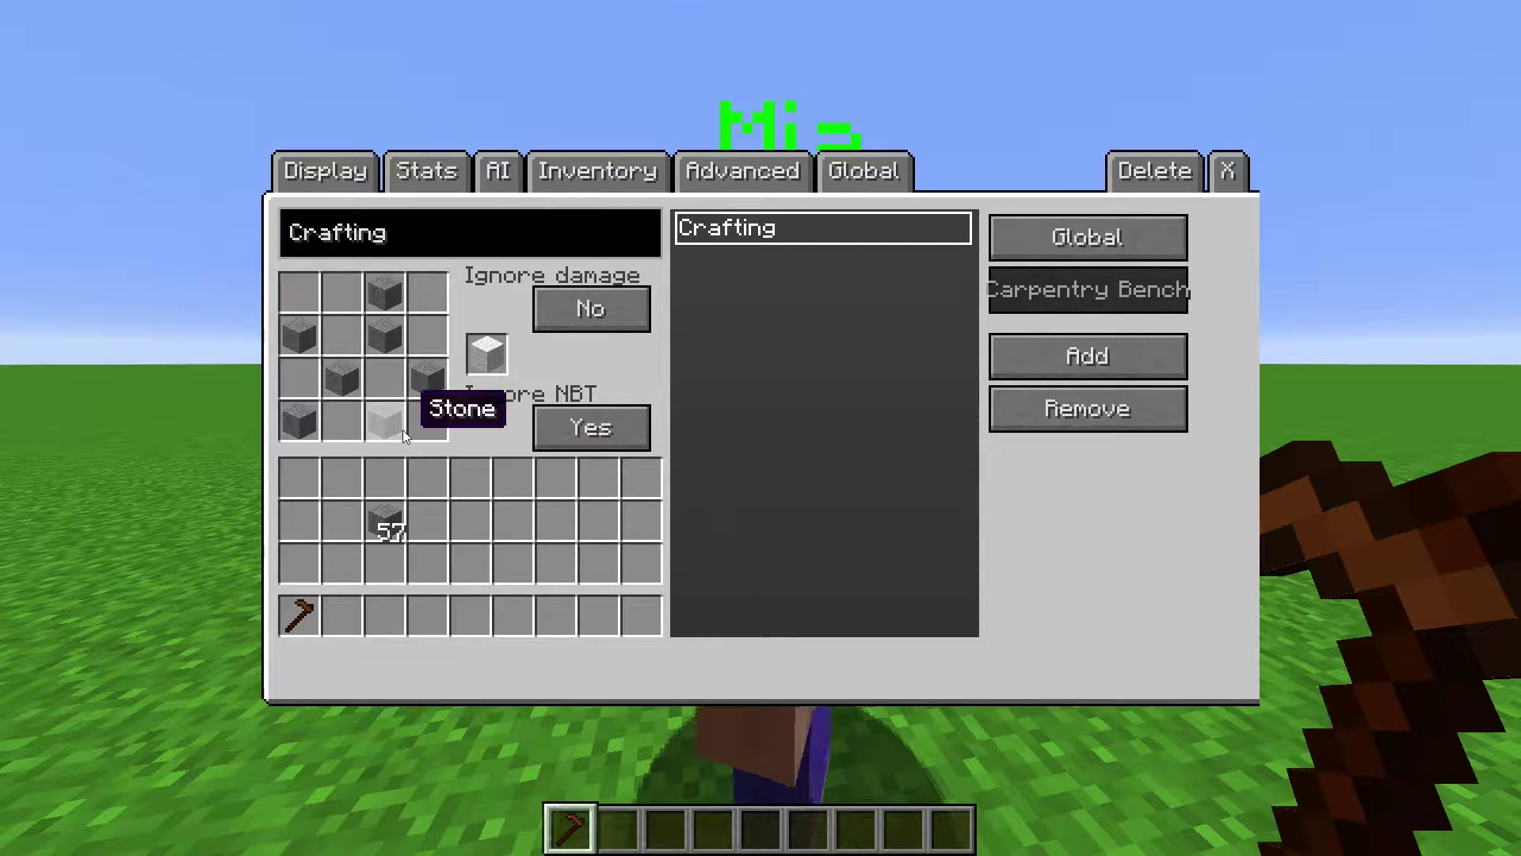
pyautogui.click(617, 433)
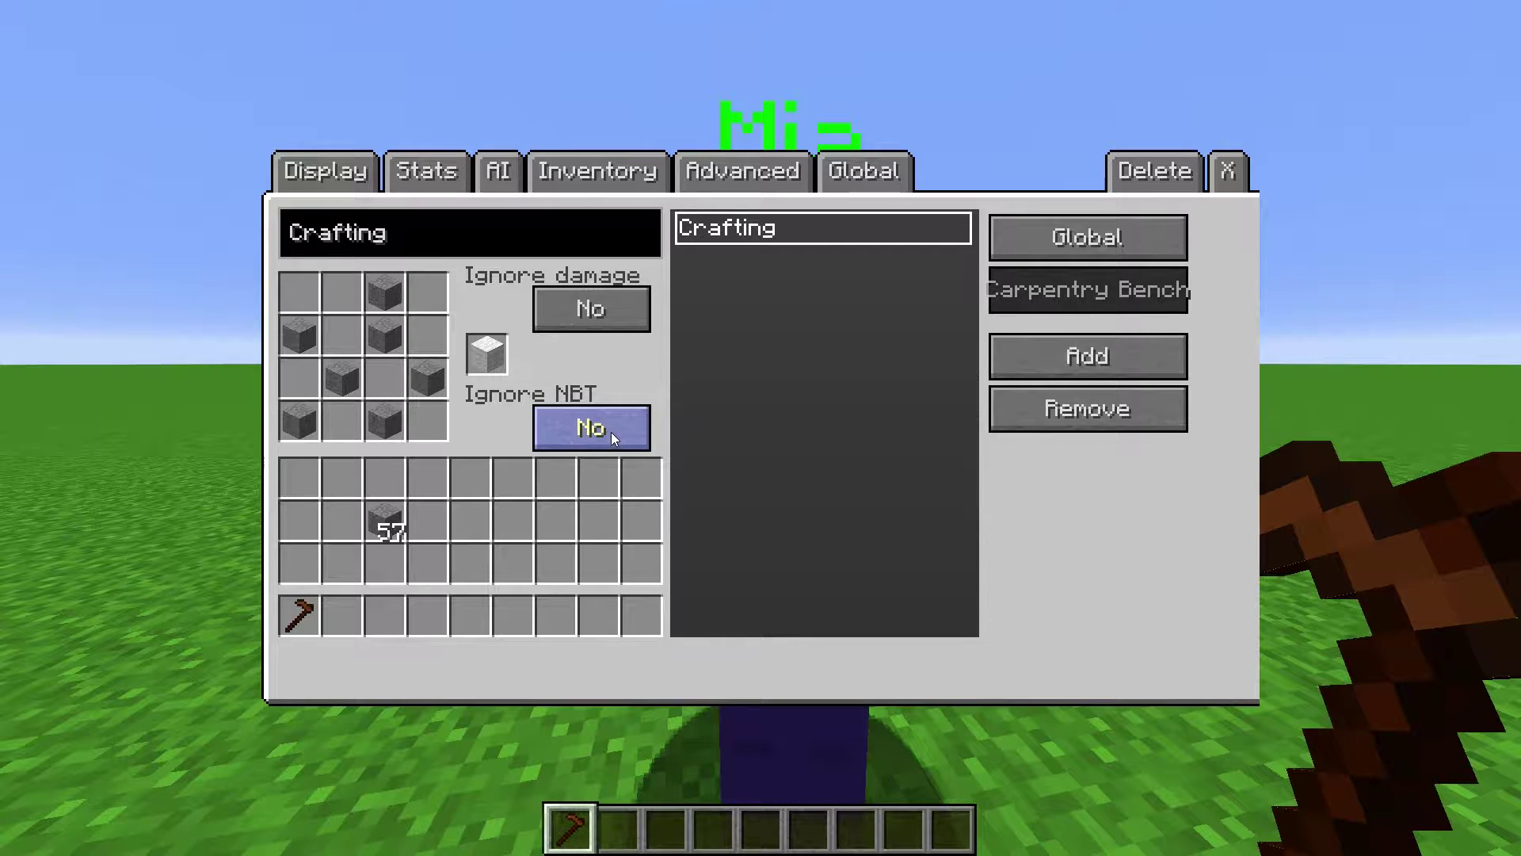
# Step: Collect the stone from the recipe grid into the inventory and remove the Crafting recipe
pyautogui.doubleClick(434, 385)
pyautogui.click(468, 478)
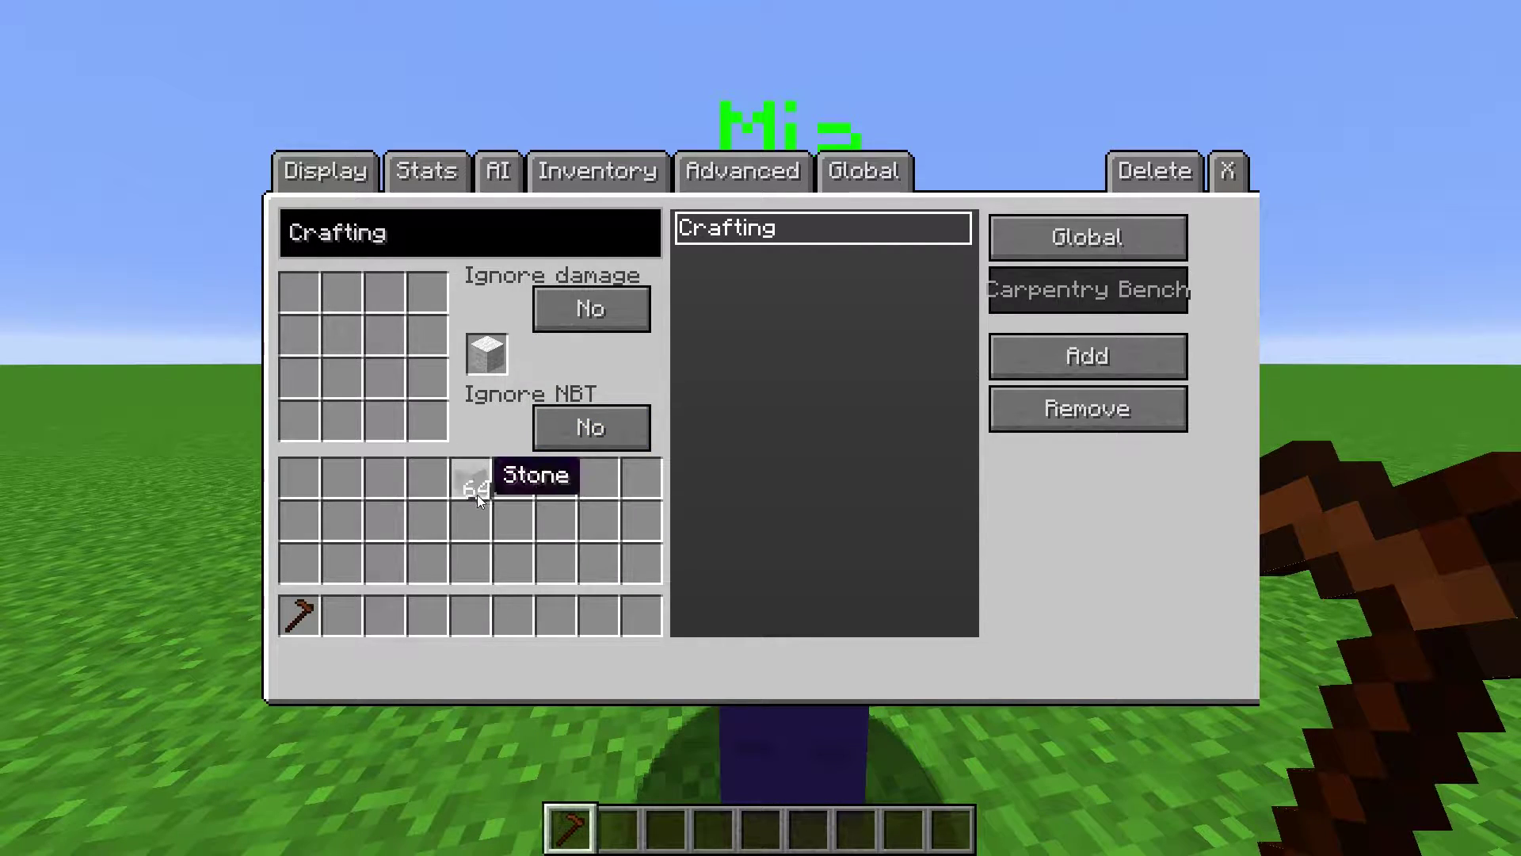
pyautogui.click(1025, 425)
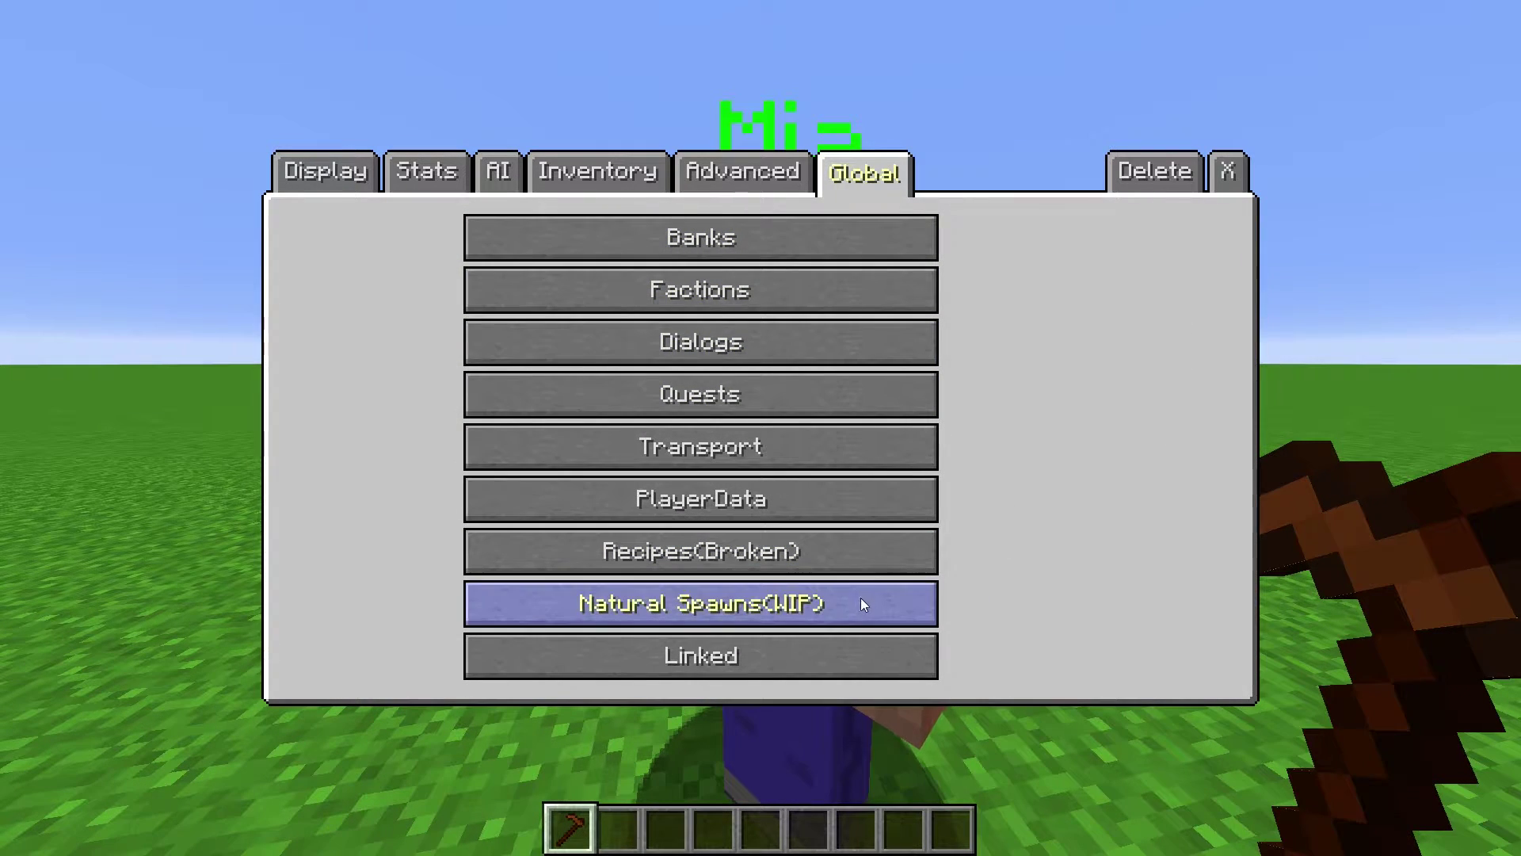
# Step: Open the natural spawn settings and add an entry titled Nat Spawn
pyautogui.click(862, 596)
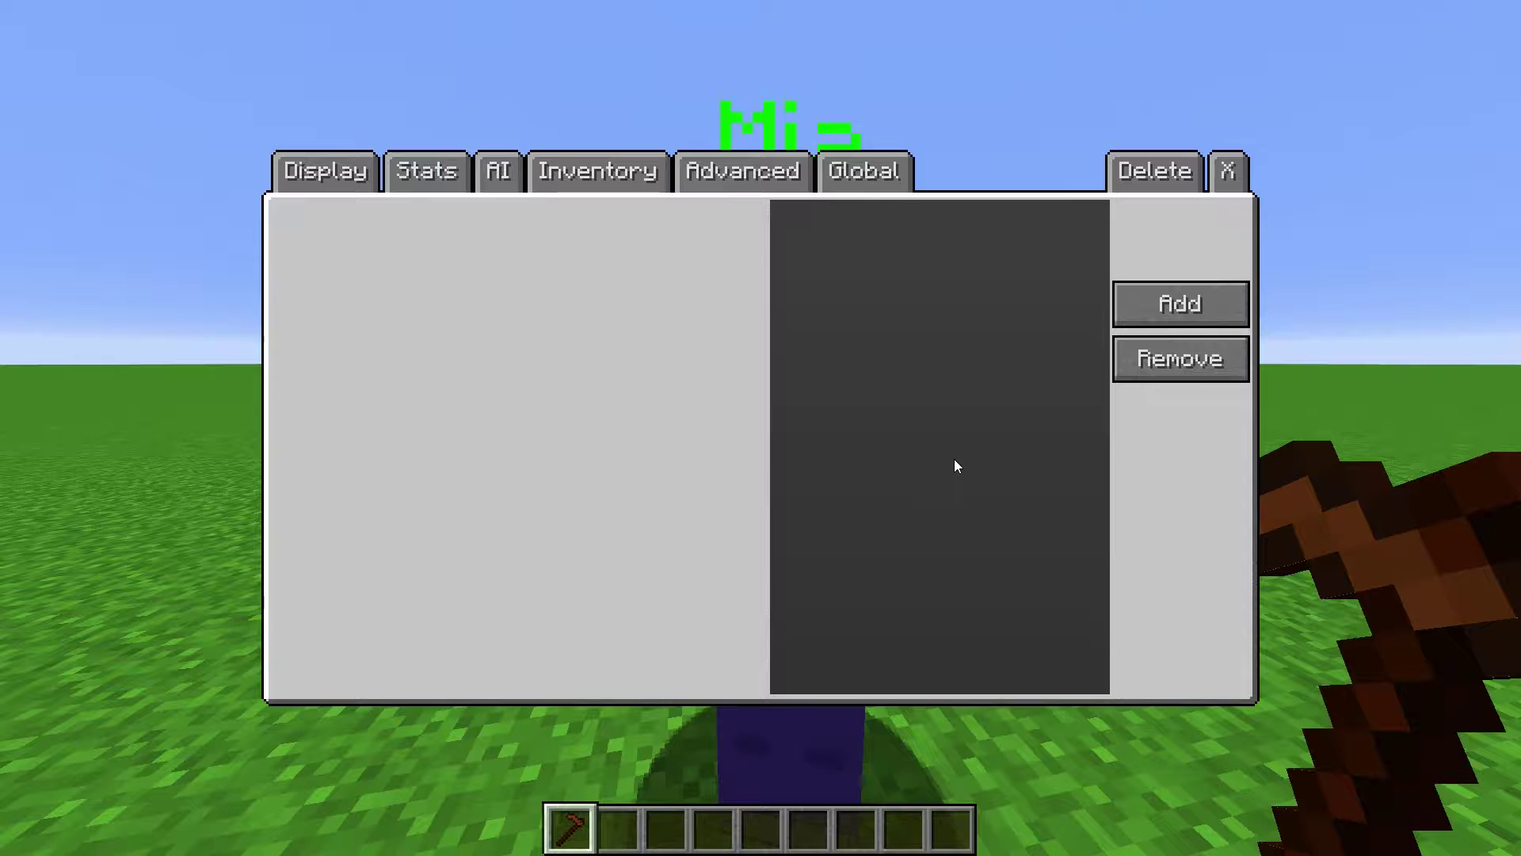
pyautogui.click(1208, 316)
pyautogui.click(804, 216)
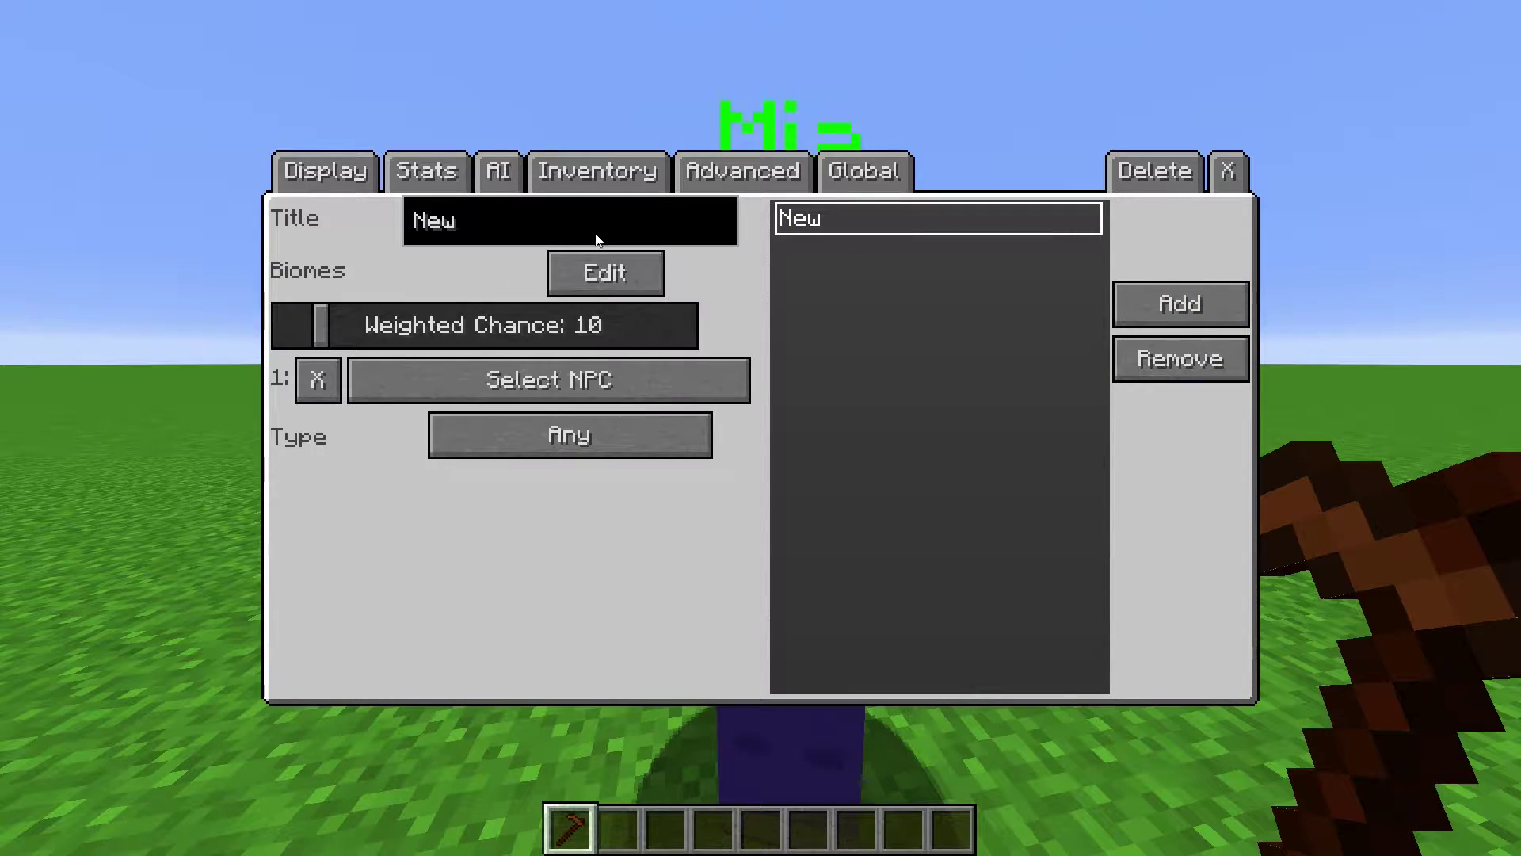
pyautogui.press('BackSpace')
pyautogui.press('BackSpace')
pyautogui.press('BackSpace')
pyautogui.write('Nat Spawn')
# Step: Add Cold Taiga M, DesertHills, Extreme Hills and Cold Beach to Nat Spawn's spawning biomes
pyautogui.click(606, 274)
pyautogui.scroll(-4, 471, 345)
pyautogui.click(470, 353)
pyautogui.click(717, 293)
pyautogui.click(468, 423)
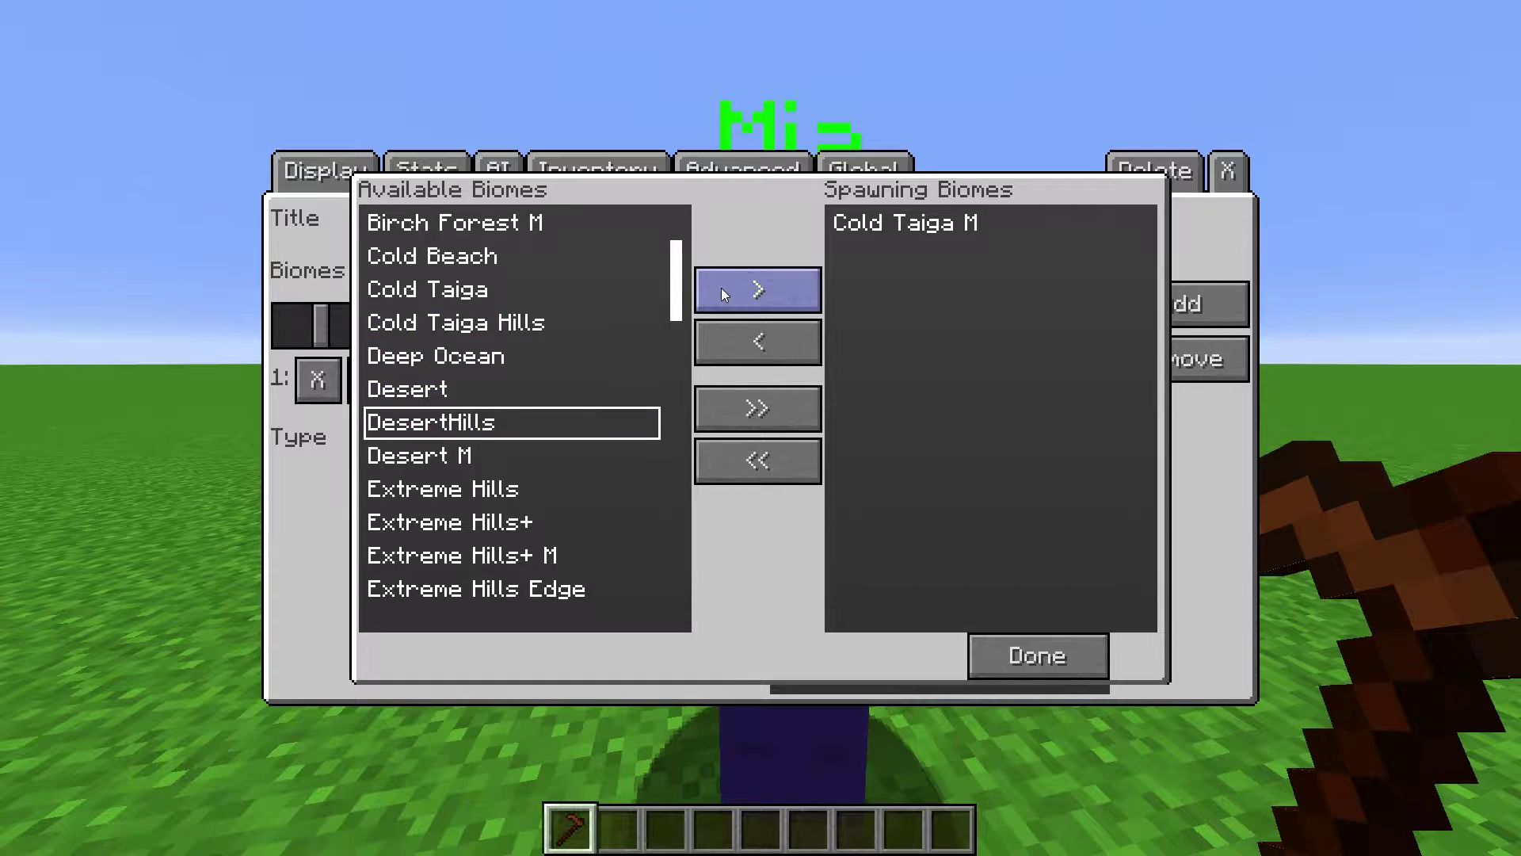
pyautogui.click(721, 287)
pyautogui.click(474, 458)
pyautogui.click(708, 279)
pyautogui.click(436, 256)
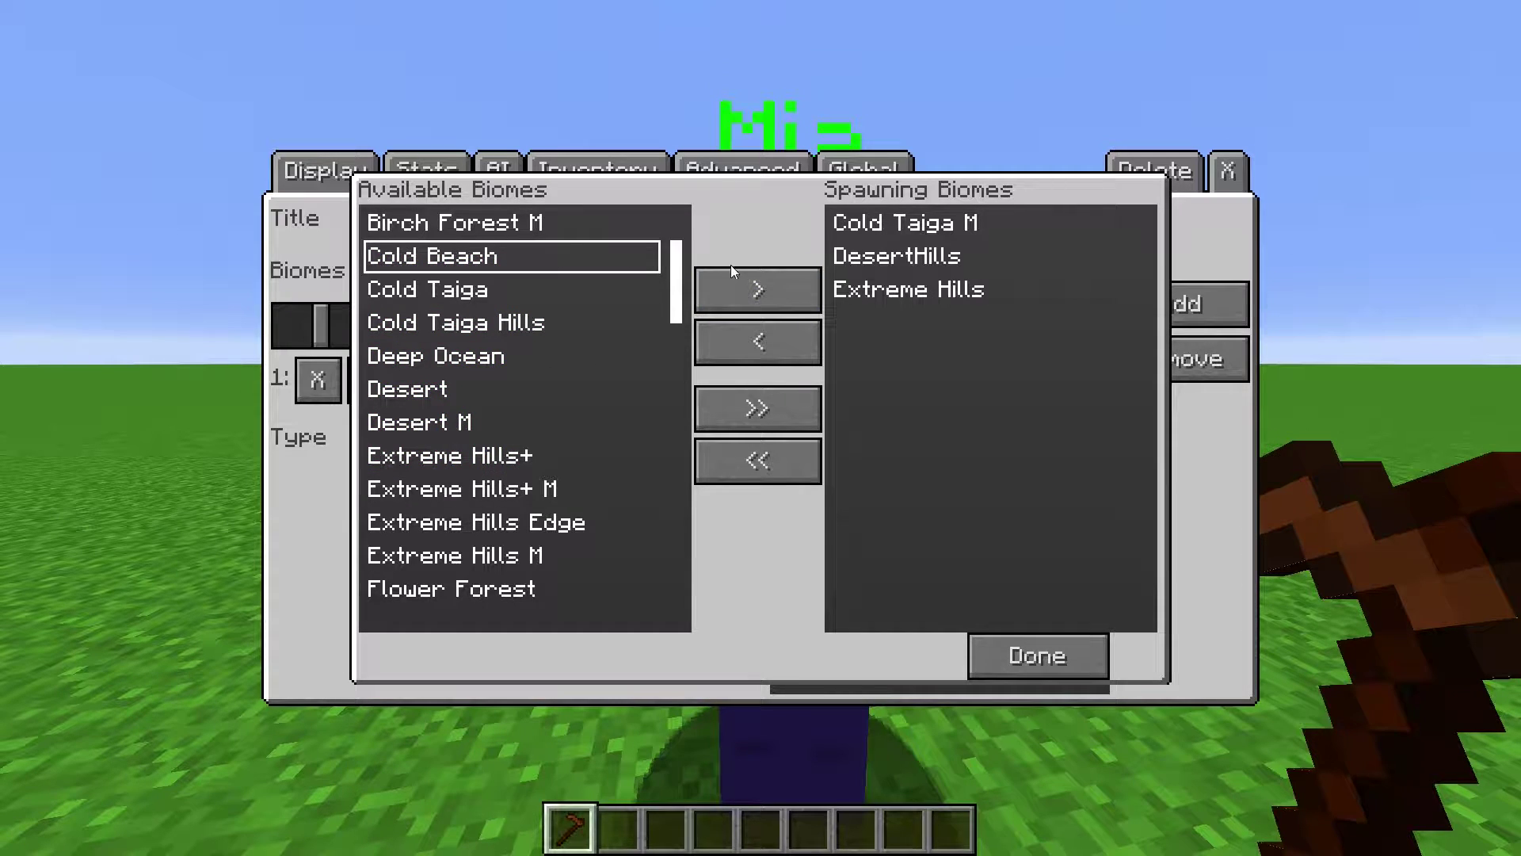
pyautogui.click(748, 285)
pyautogui.click(1008, 639)
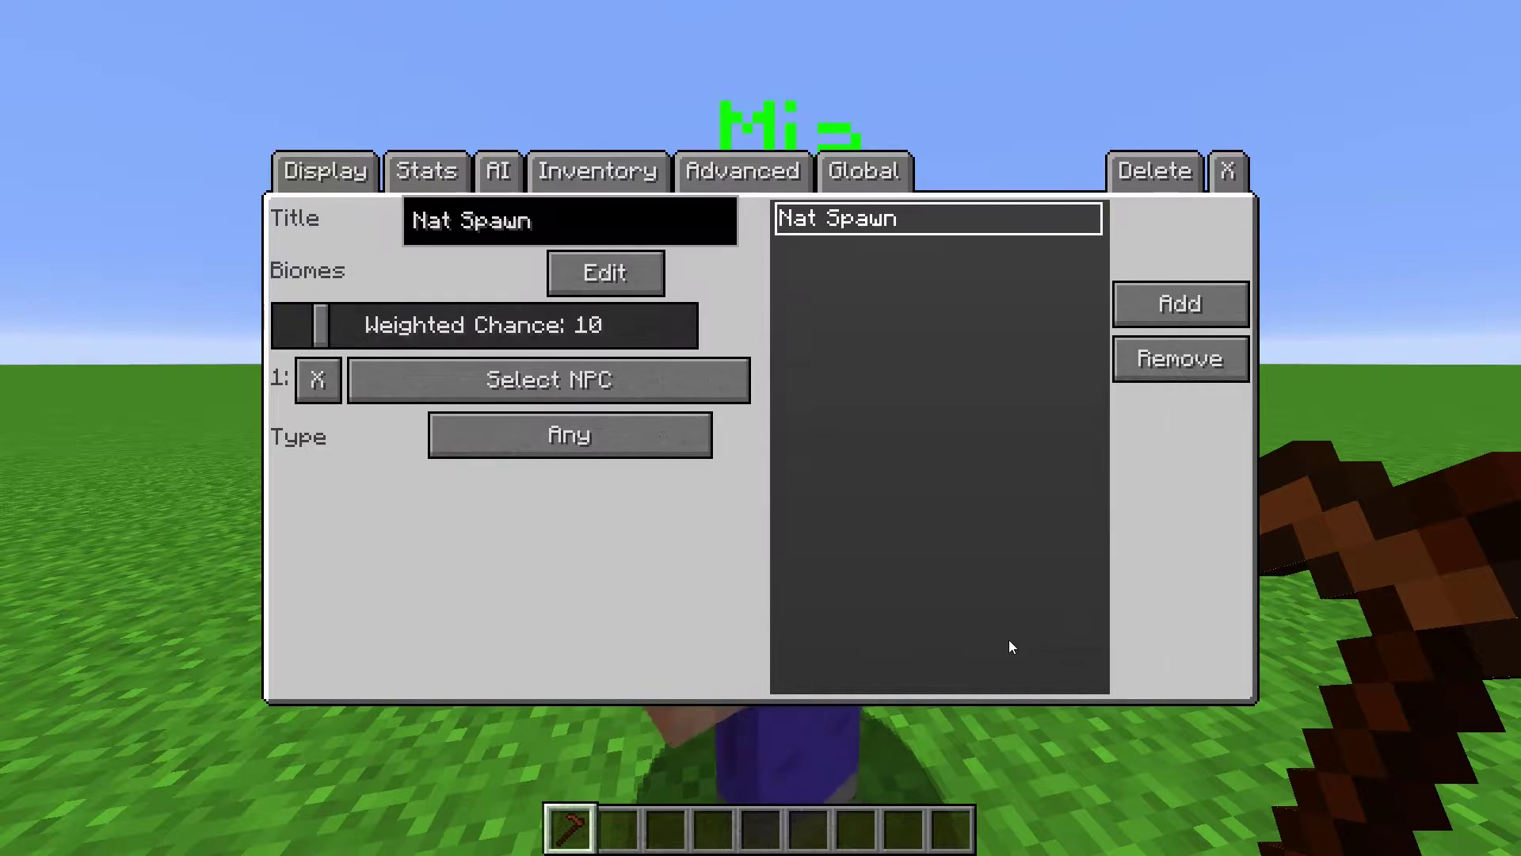
# Step: Set Nat Spawn's weighted chance to 10 and try to assign a saved NPC to its first slot
pyautogui.moveTo(322, 327)
pyautogui.mouseDown()
pyautogui.moveTo(453, 334)
pyautogui.moveTo(345, 328)
pyautogui.moveTo(324, 344)
pyautogui.mouseUp()
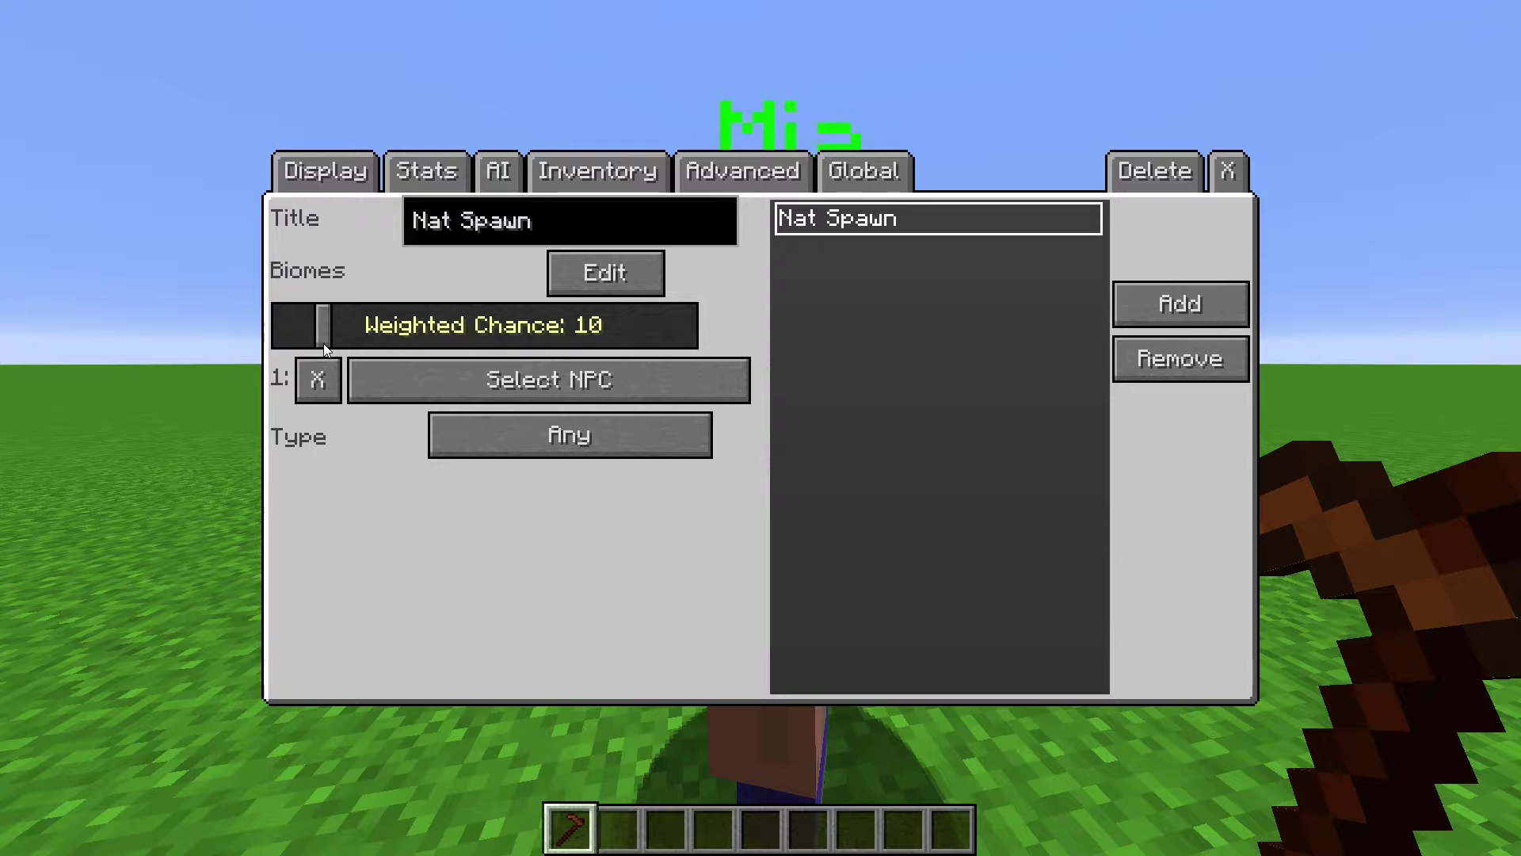
pyautogui.click(381, 382)
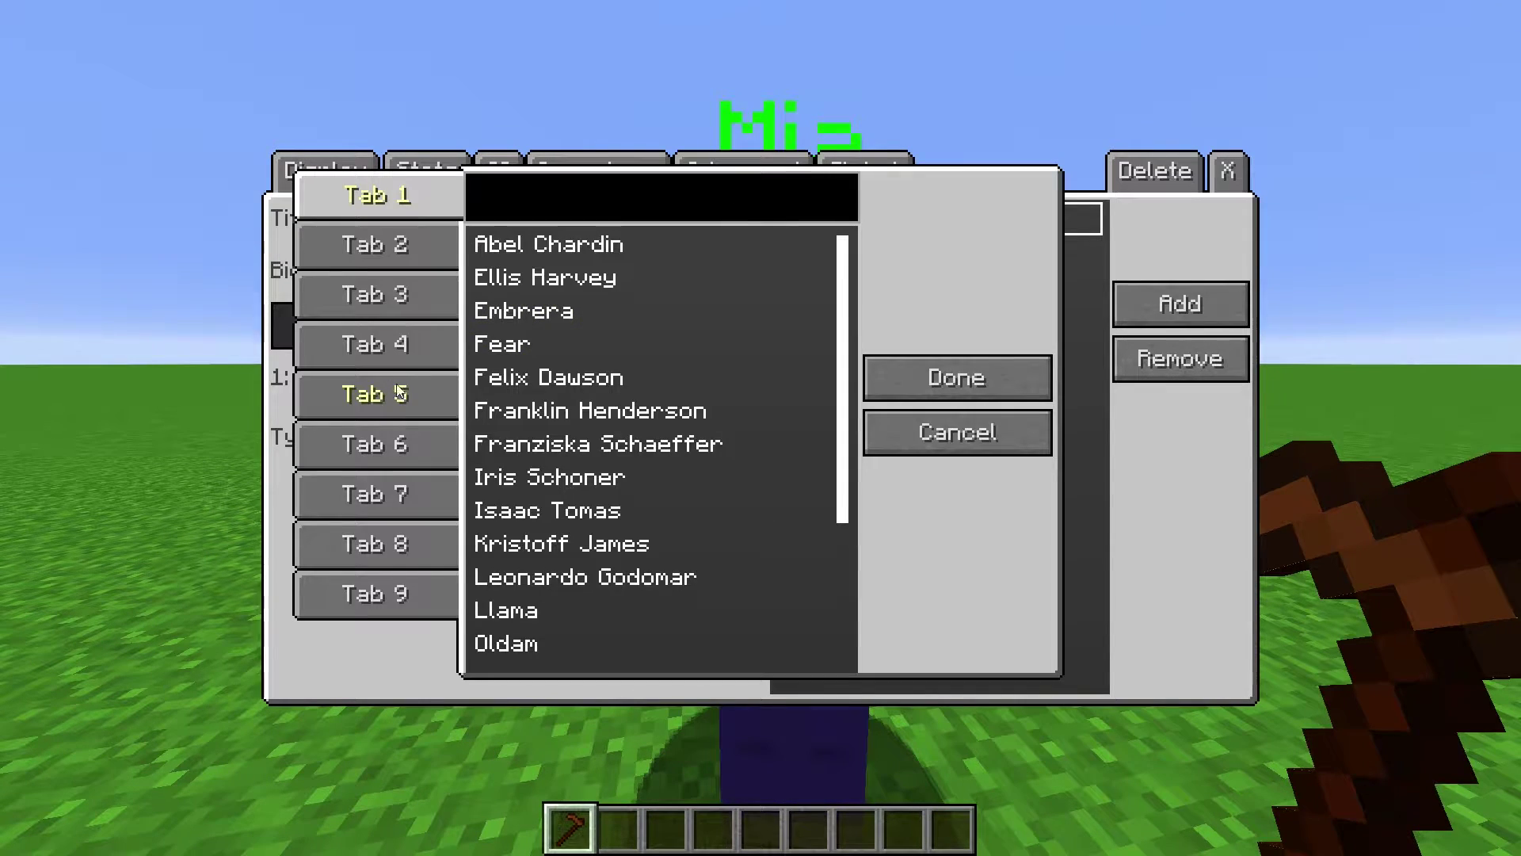
pyautogui.scroll(-5, 521, 344)
pyautogui.click(520, 400)
pyautogui.click(981, 379)
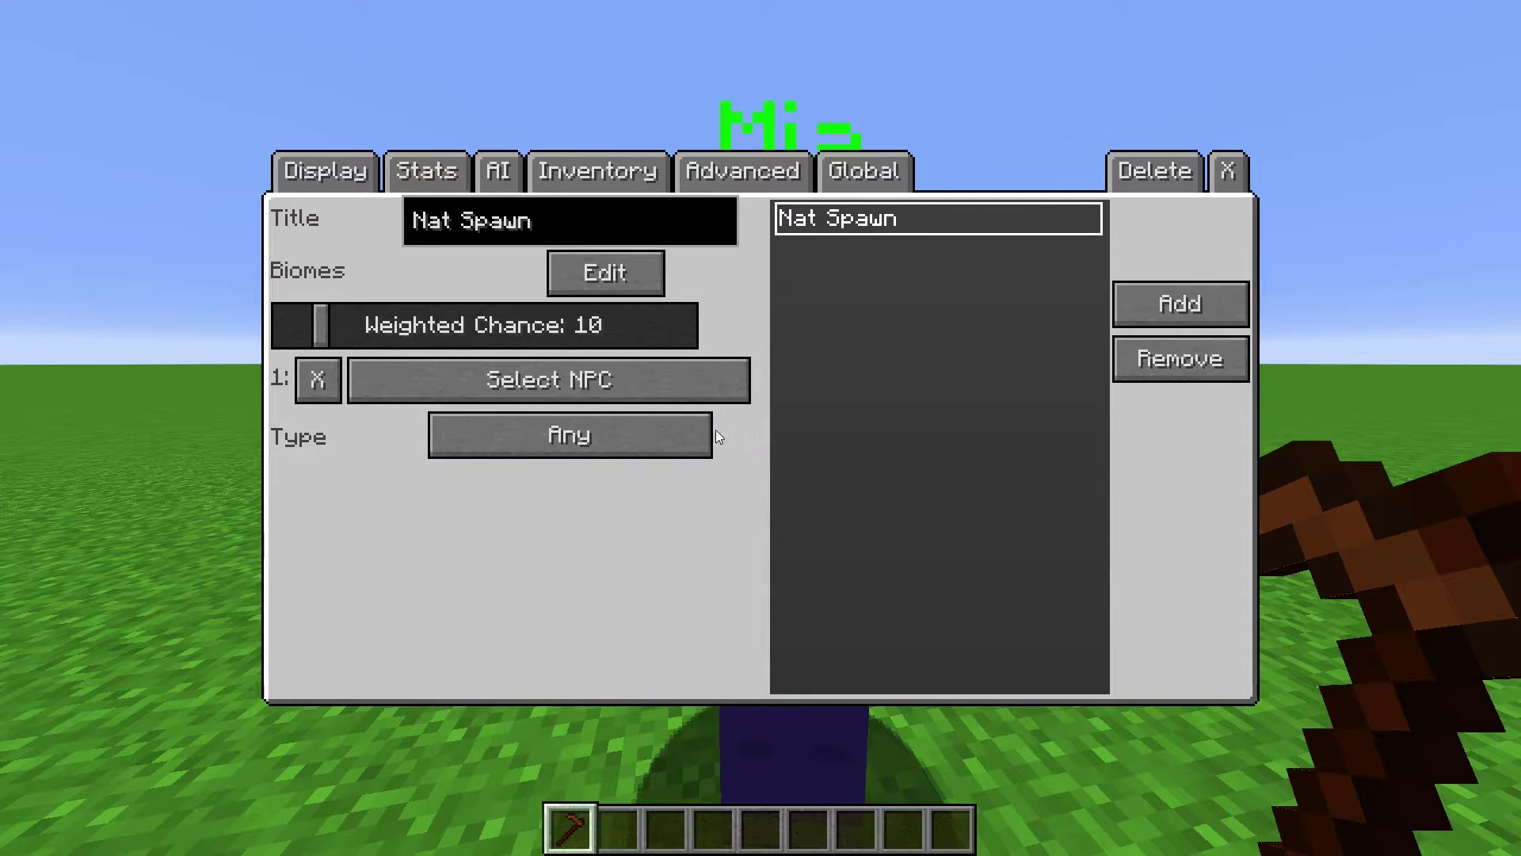
# Step: Cycle Nat Spawn's type through its options back to Any
pyautogui.click(682, 434)
pyautogui.click(688, 432)
pyautogui.click(688, 433)
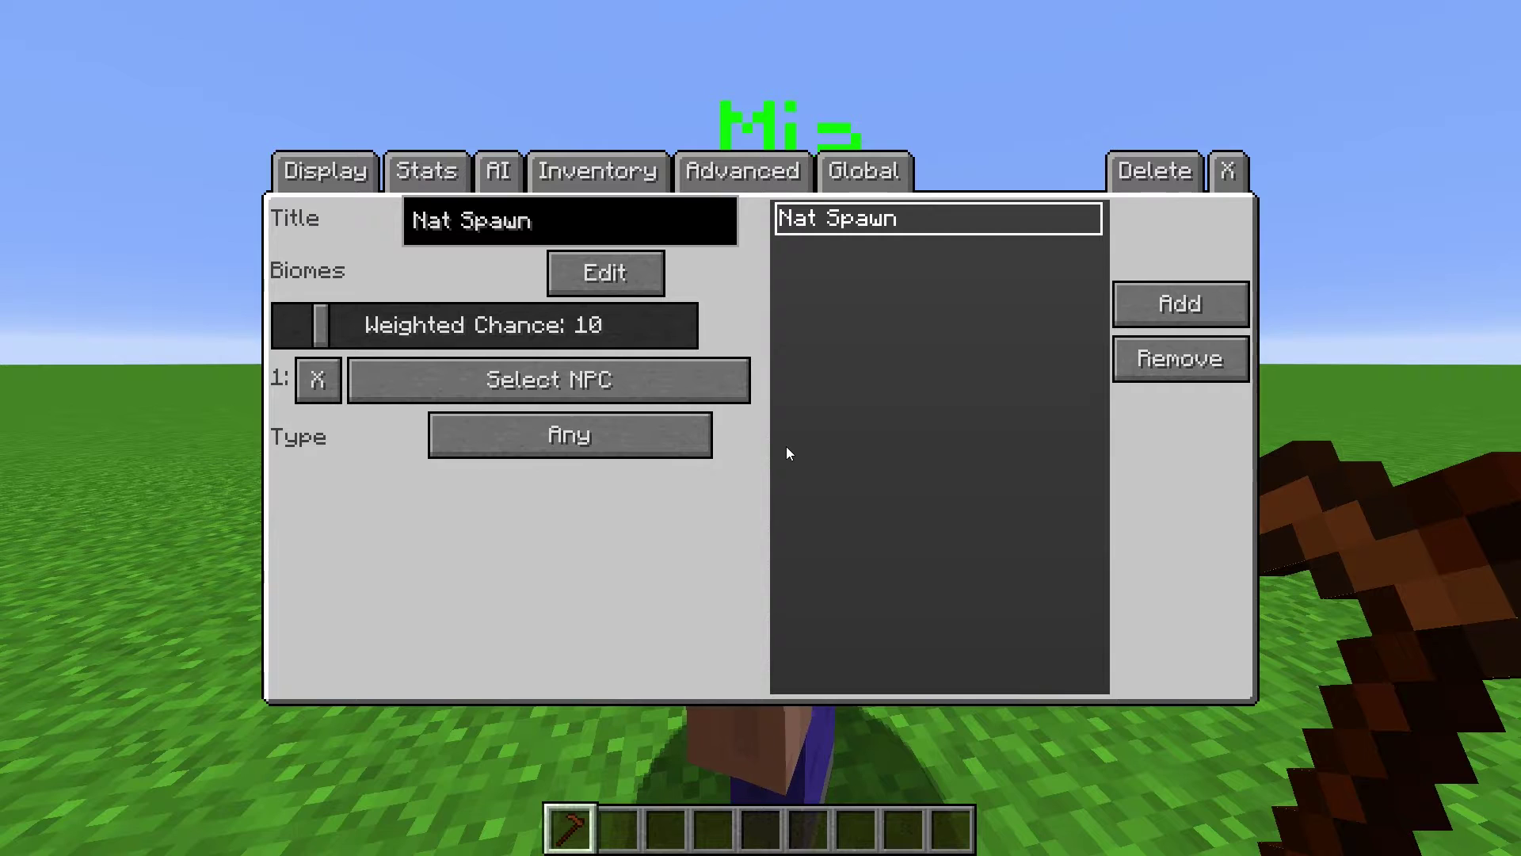
# Step: Remove the Nat Spawn entry and open the global Linked settings
pyautogui.click(1203, 368)
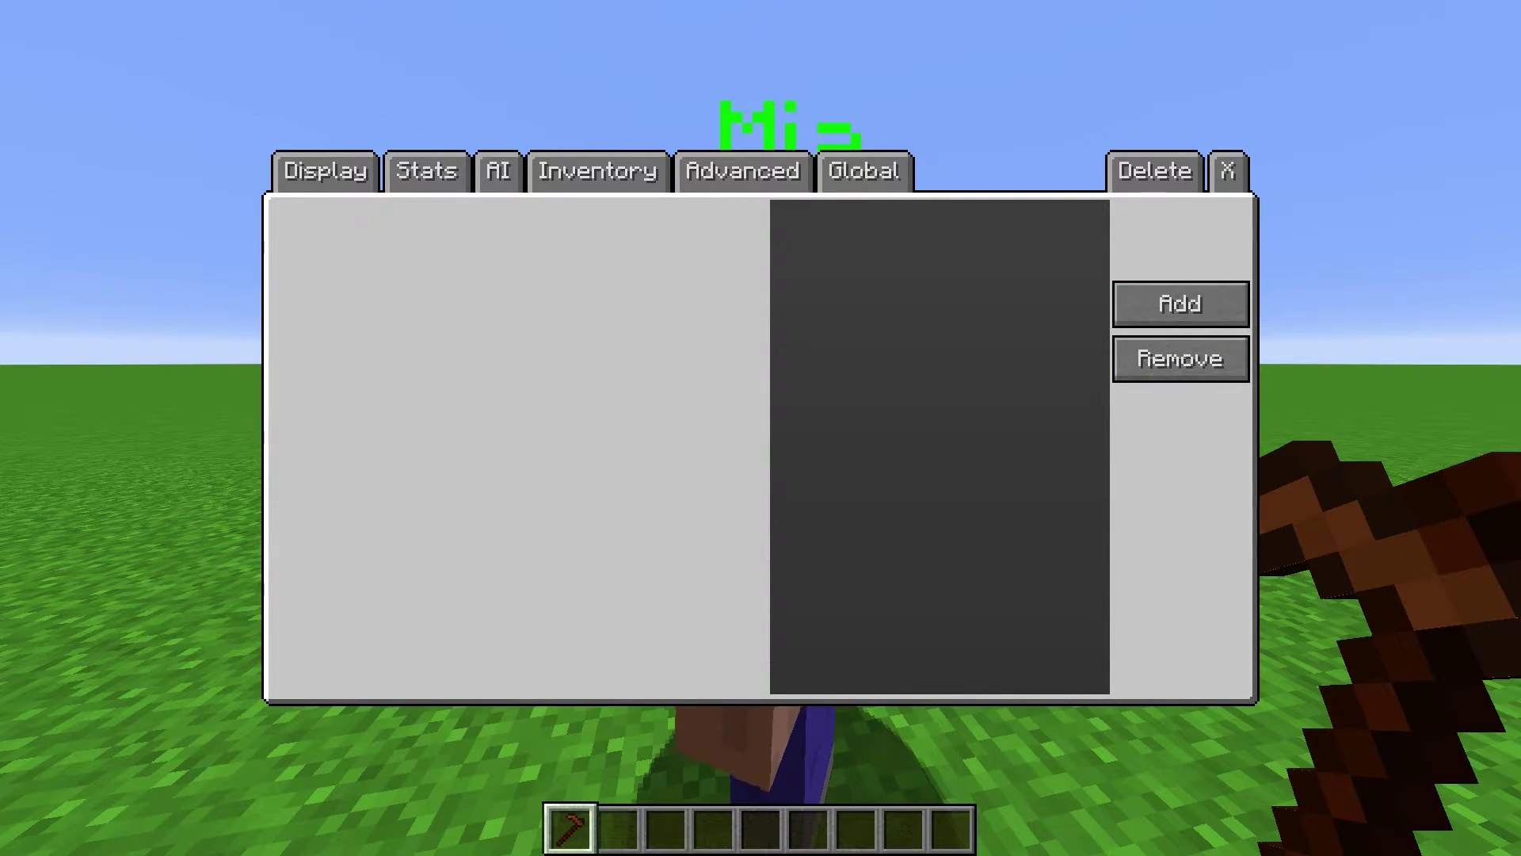
pyautogui.click(908, 623)
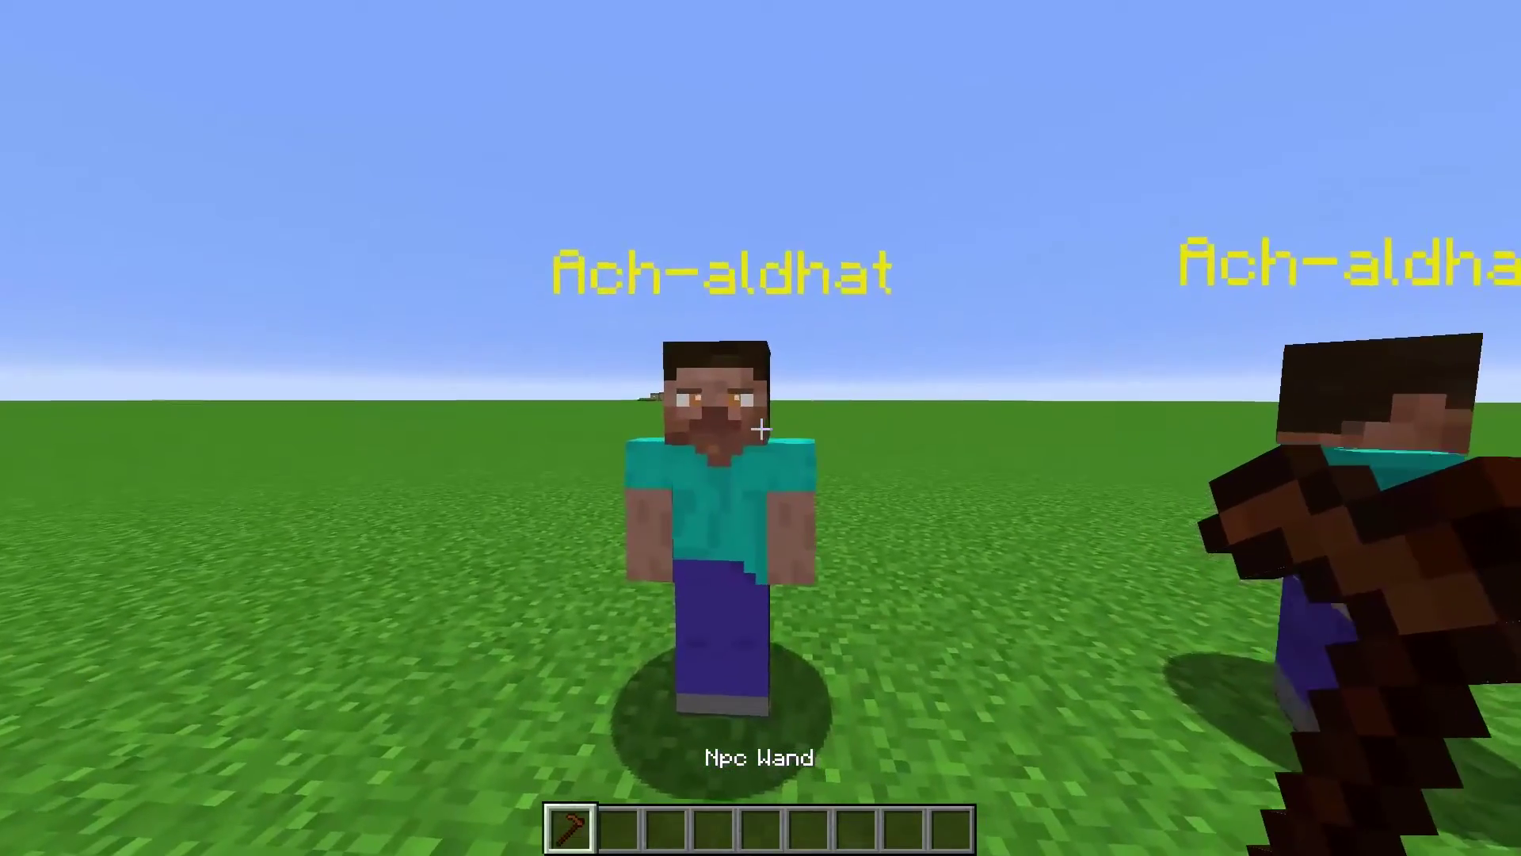
# Step: Rename the Ach-aldhat NPC in front as Hey and close its settings
pyautogui.rightClick(761, 428)
pyautogui.click(609, 222)
pyautogui.hotkey('ctrl', 'a')
pyautogui.write('Hey')
pyautogui.click(1227, 172)
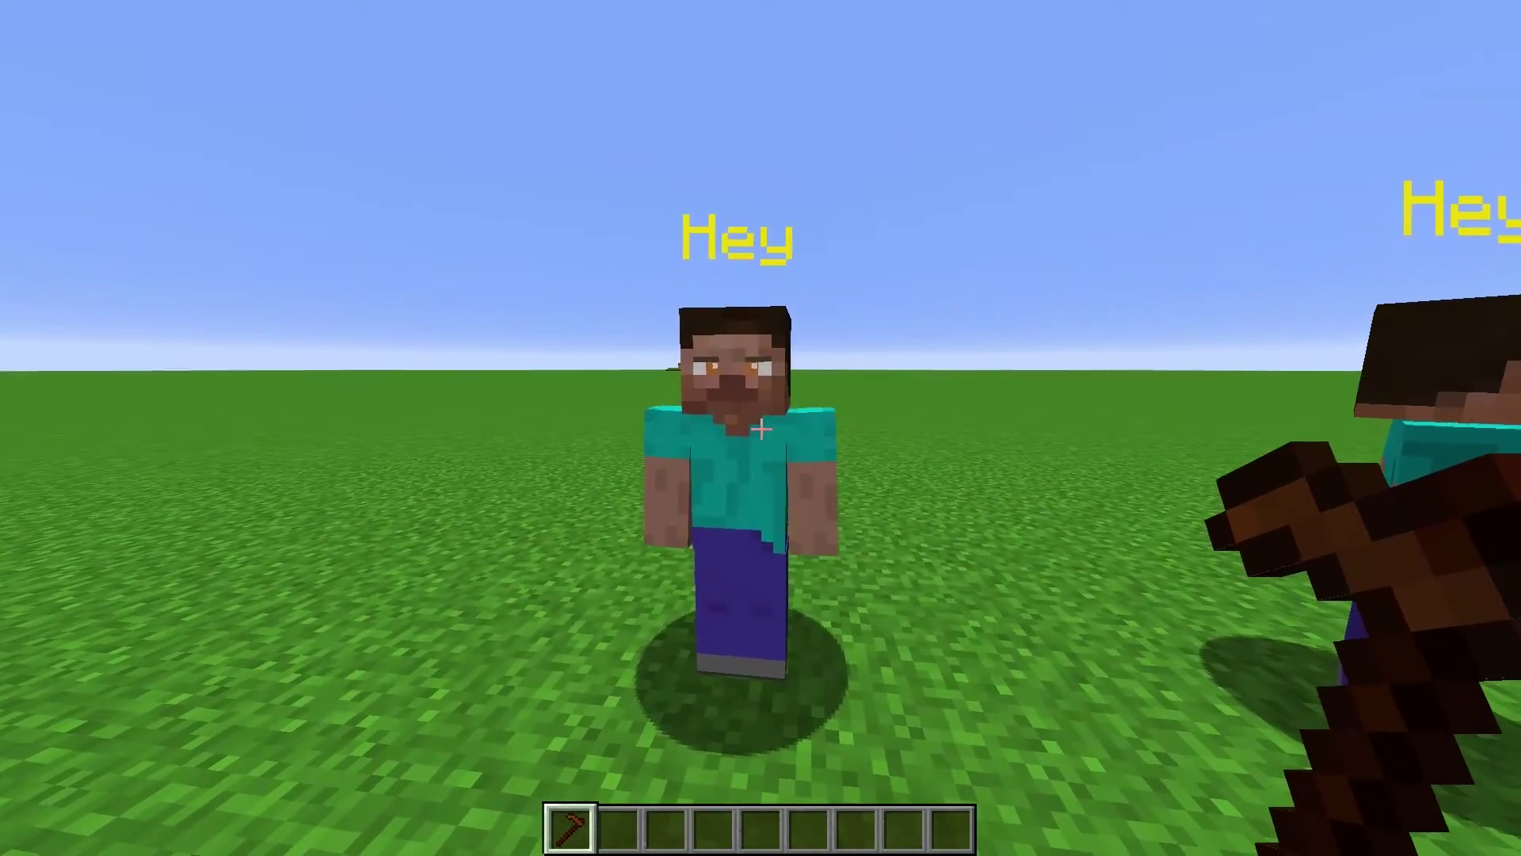
# Step: Edit the Hey NPC's settings again and close them
pyautogui.rightClick(761, 428)
pyautogui.click(1078, 388)
pyautogui.click(737, 529)
pyautogui.click(839, 784)
pyautogui.click(668, 774)
pyautogui.click(1228, 171)
# Step: Add an entry named Linked to the global list of linked NPCs
pyautogui.rightClick(761, 428)
pyautogui.click(1147, 306)
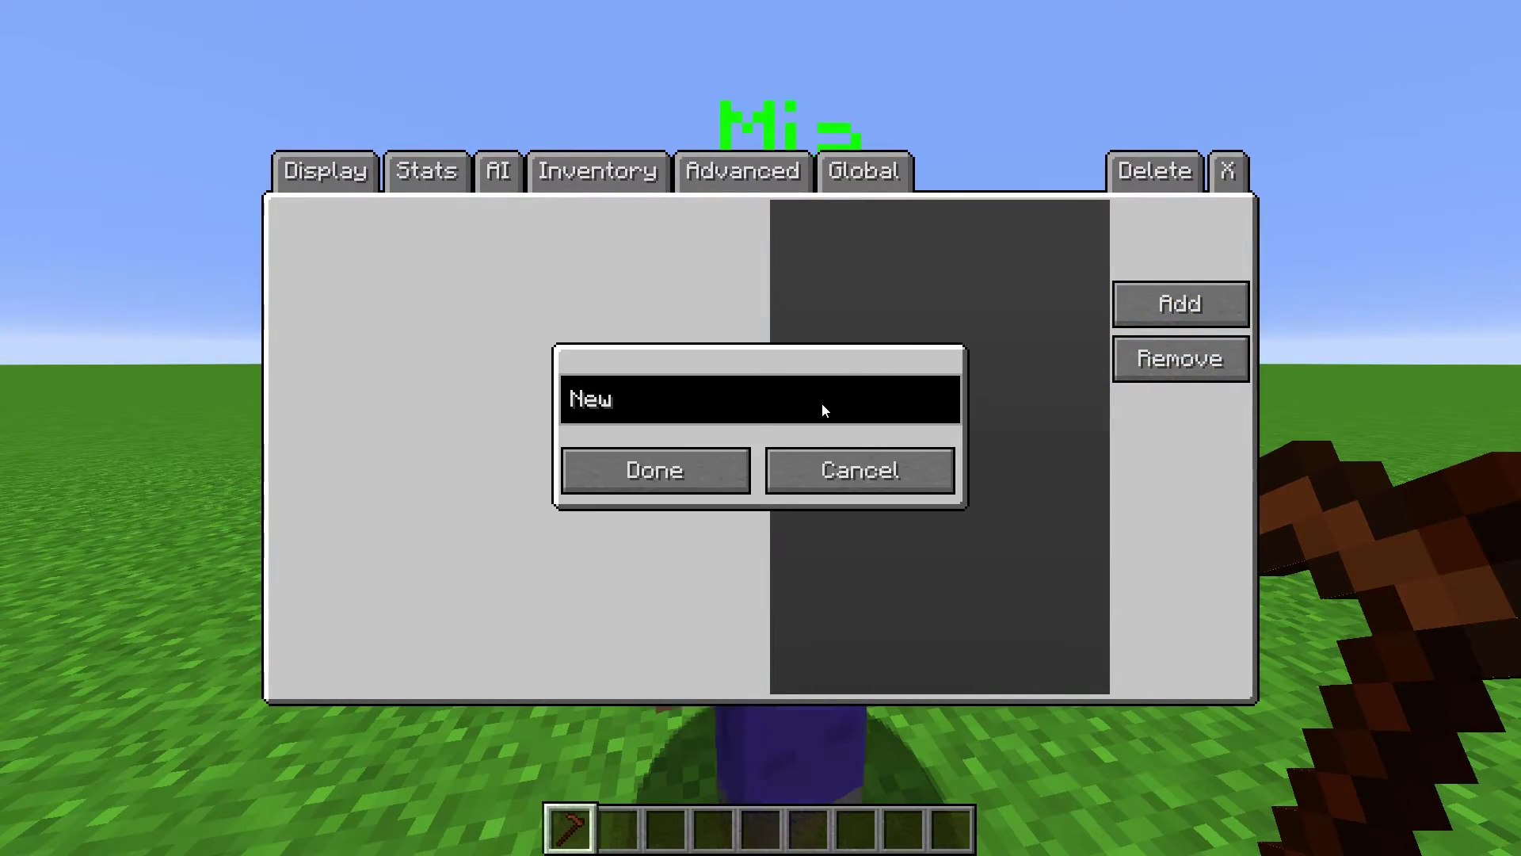
pyautogui.hotkey('ctrl', 'a')
pyautogui.write('Linked')
pyautogui.click(650, 468)
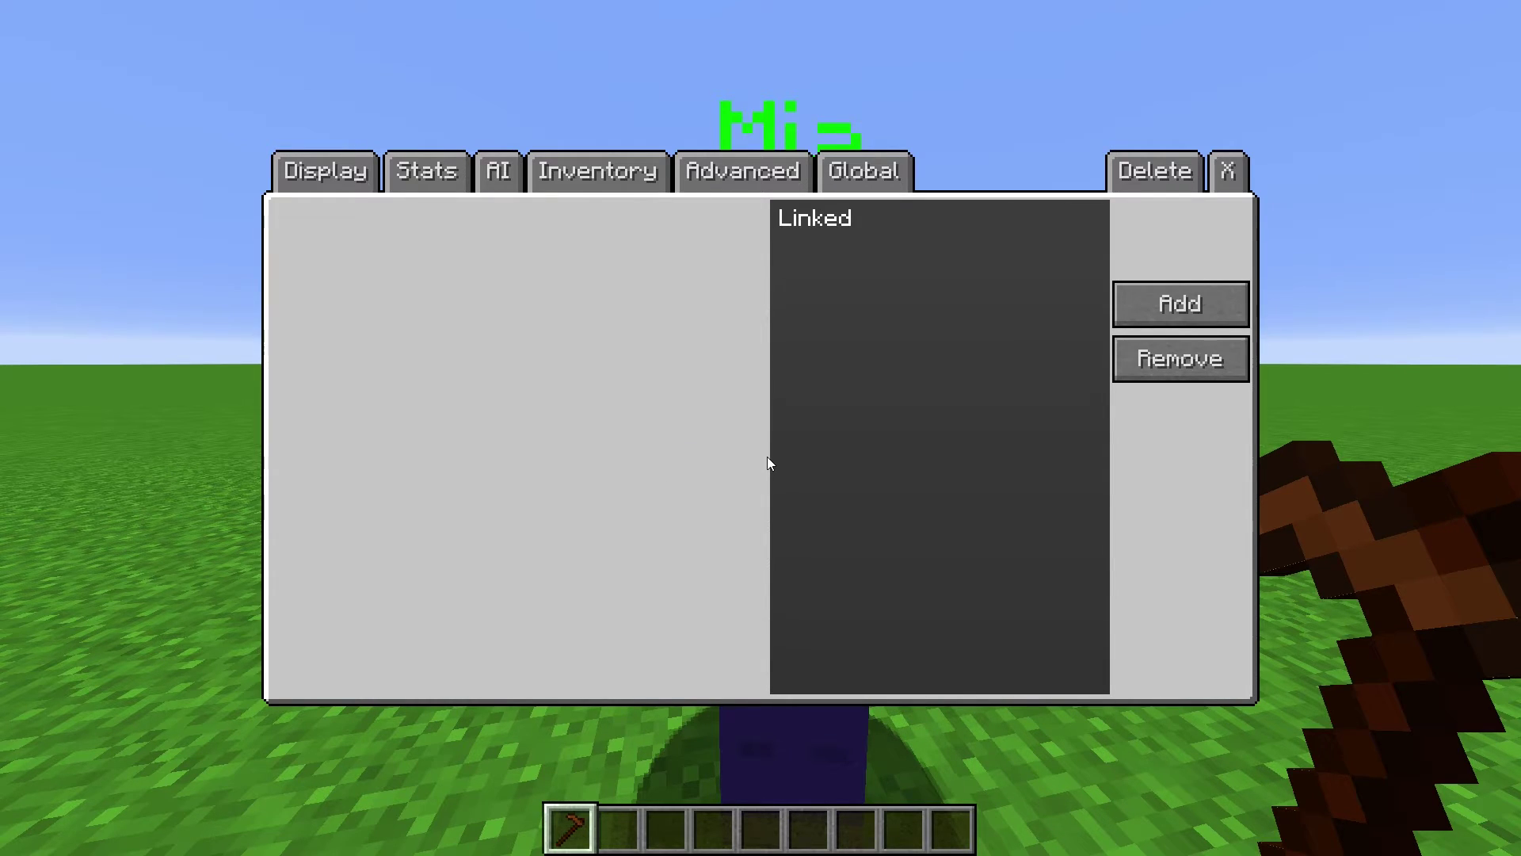
# Step: Remove the Linked entry from the list of linked NPCs
pyautogui.click(813, 226)
pyautogui.click(1147, 344)
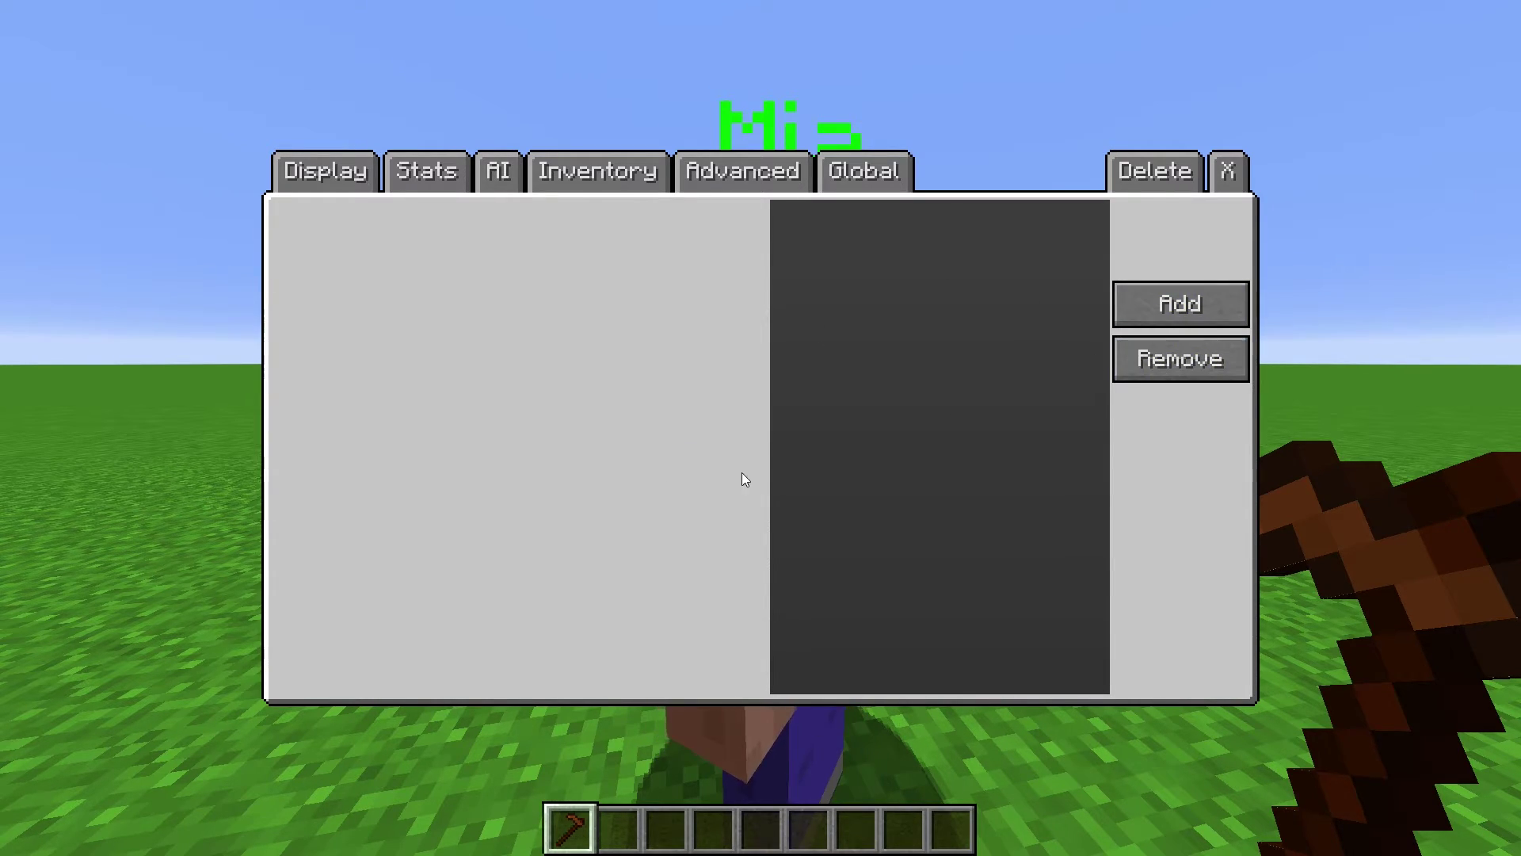